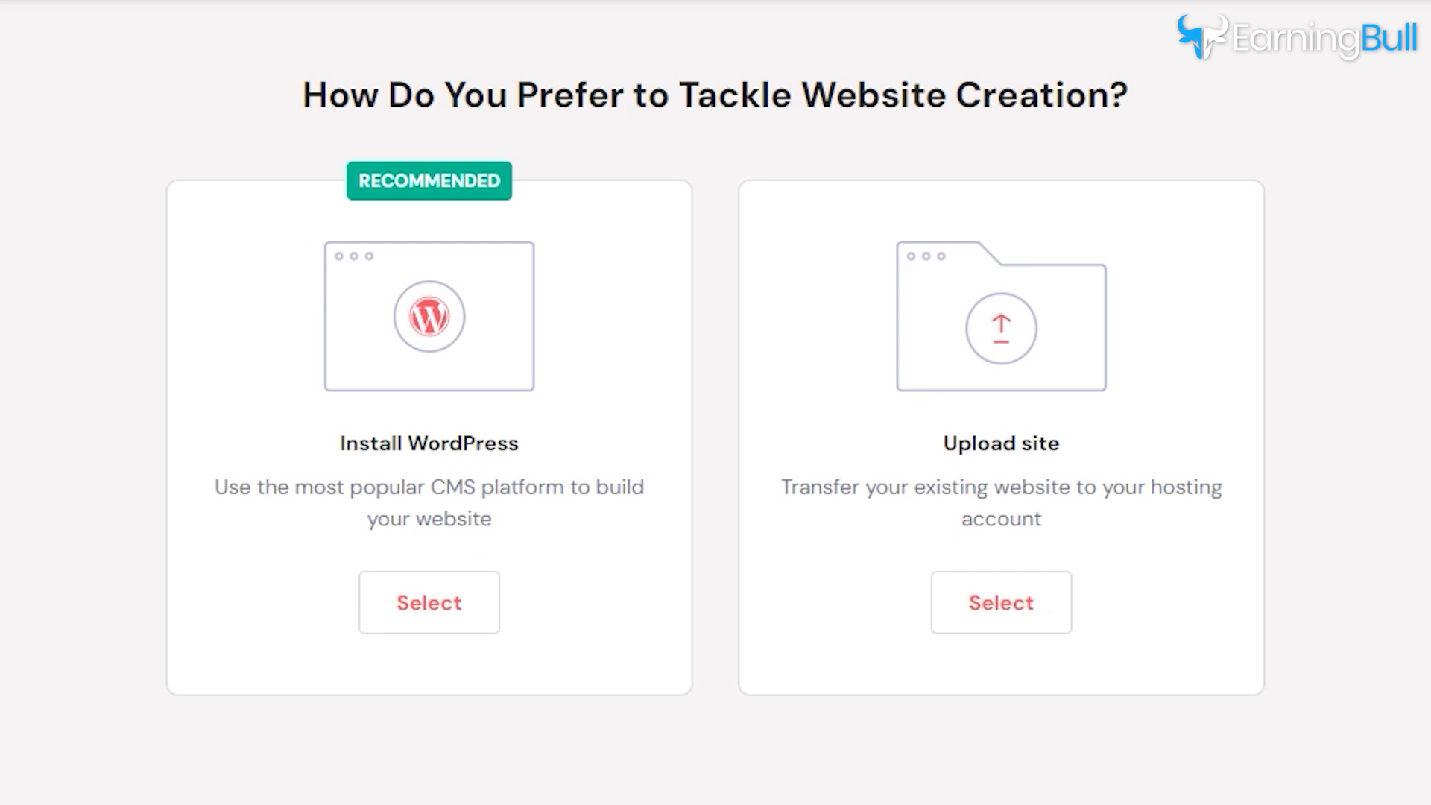
- Choose installing WordPress as the way to create the website, and open the site's WordPress section
{"action": "left_click", "coordinate": [424, 597]}
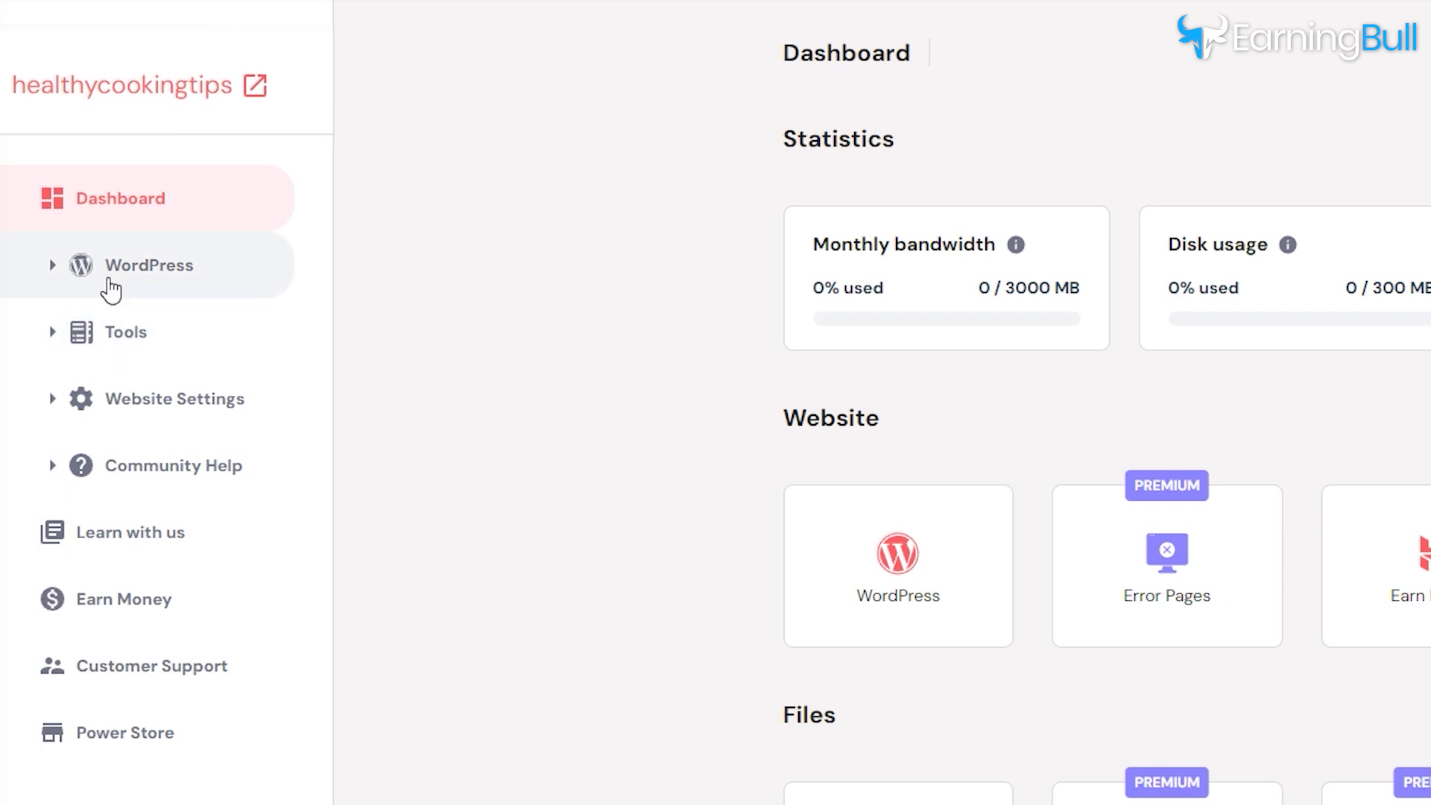
{"action": "left_click", "coordinate": [112, 281]}
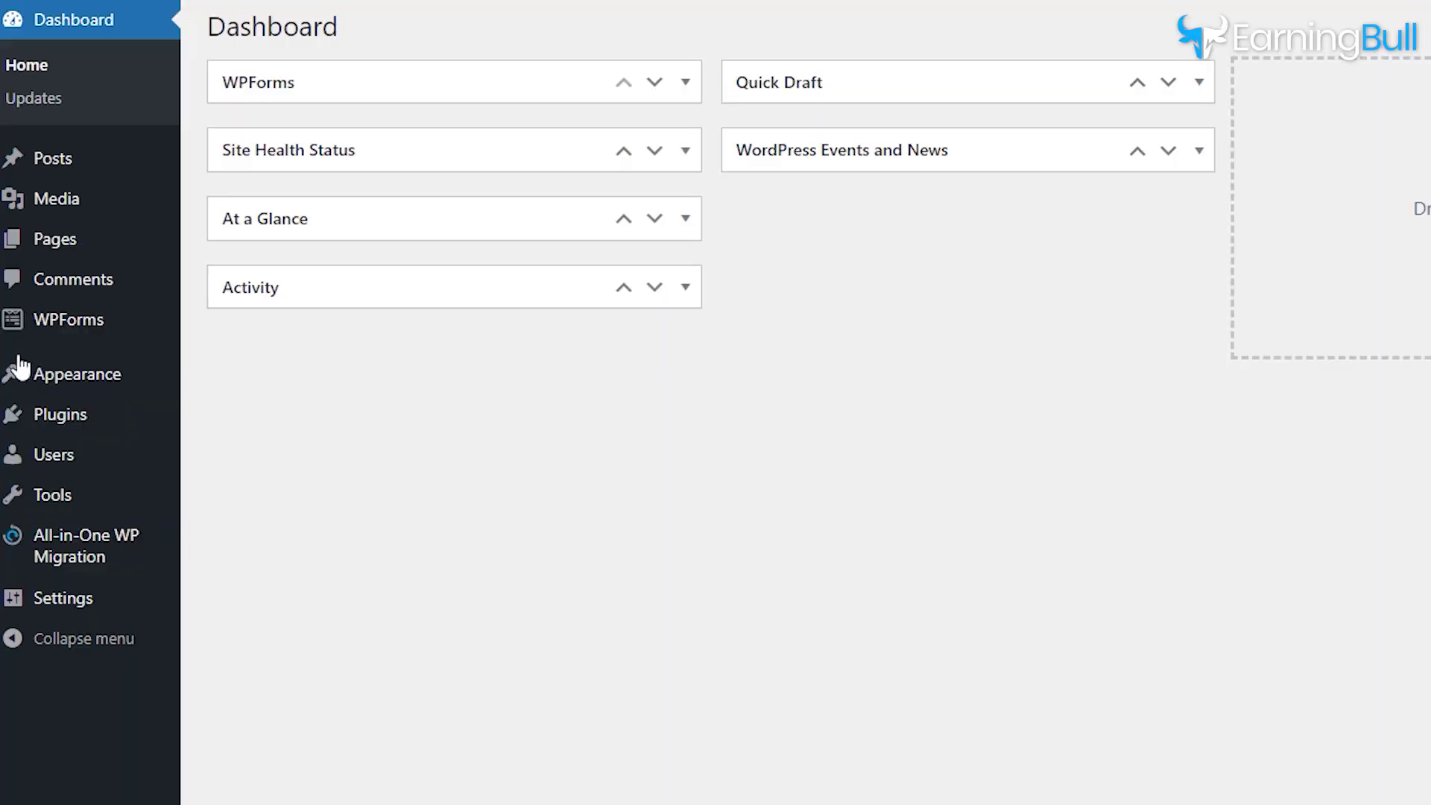
- Go to adding a new theme in the WordPress admin, search the theme catalogue for "news", and look through the themes
{"action": "mouse_move", "coordinate": [77, 381]}
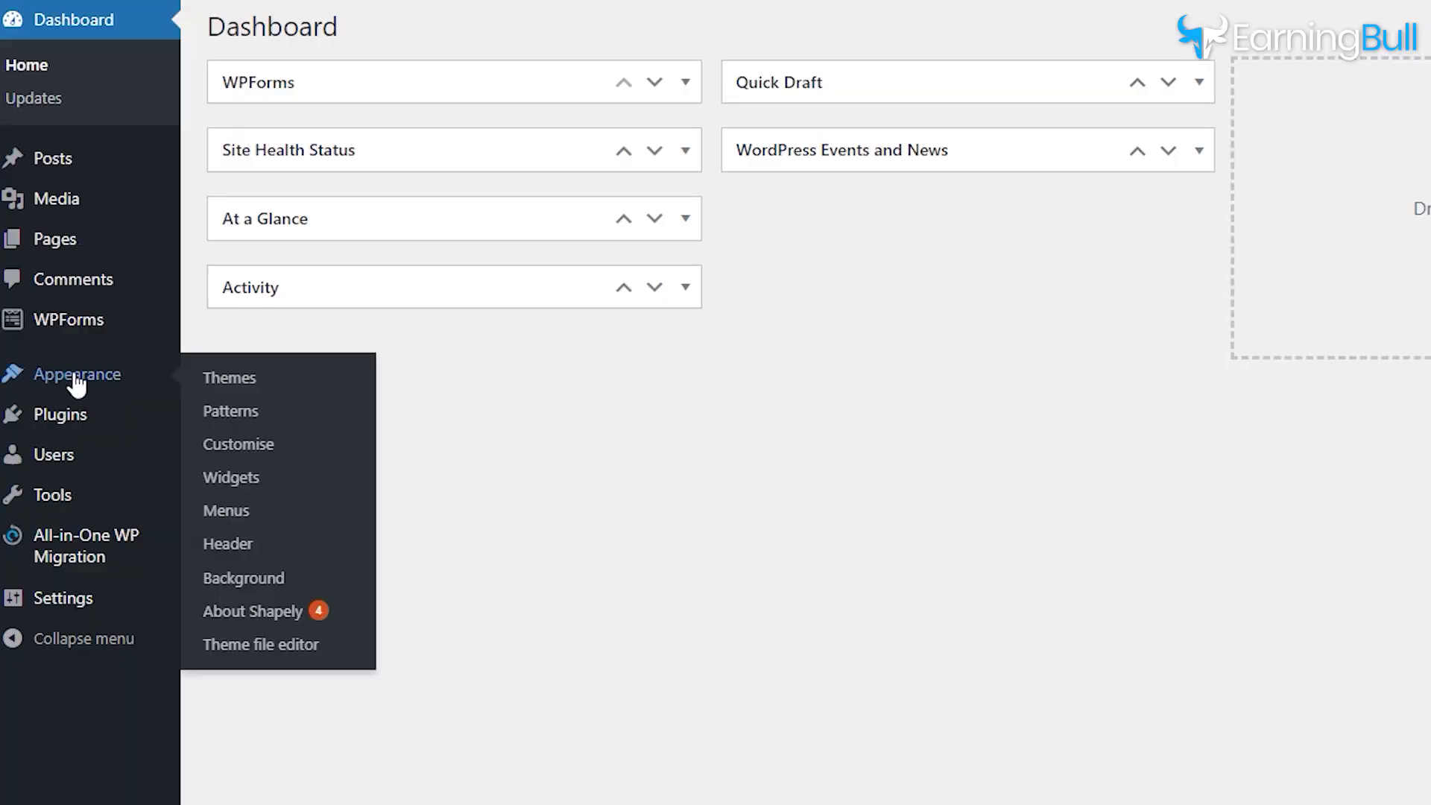
{"action": "left_click", "coordinate": [225, 379]}
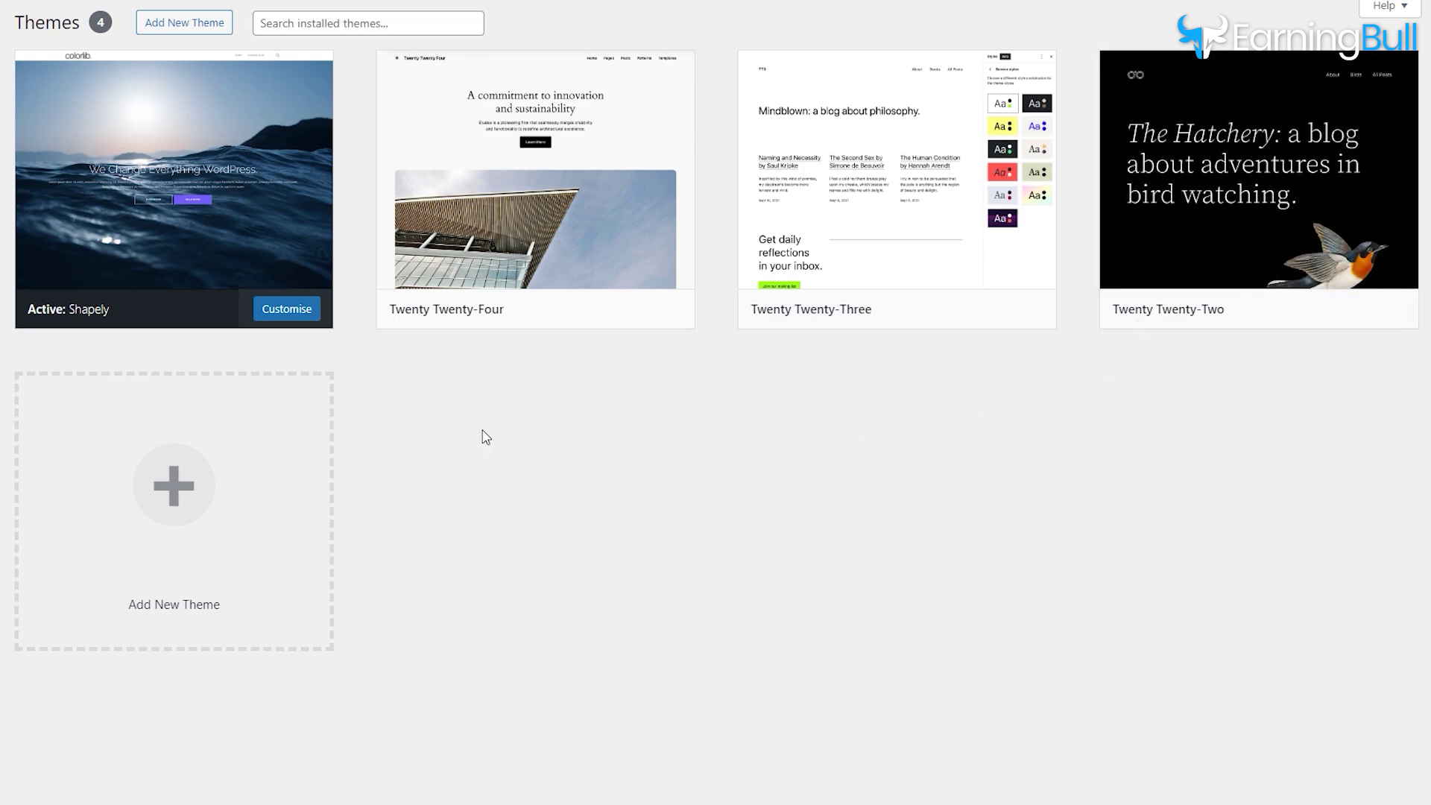
{"action": "left_click", "coordinate": [179, 492]}
{"action": "left_click", "coordinate": [1213, 69]}
{"action": "type", "text": "news"}
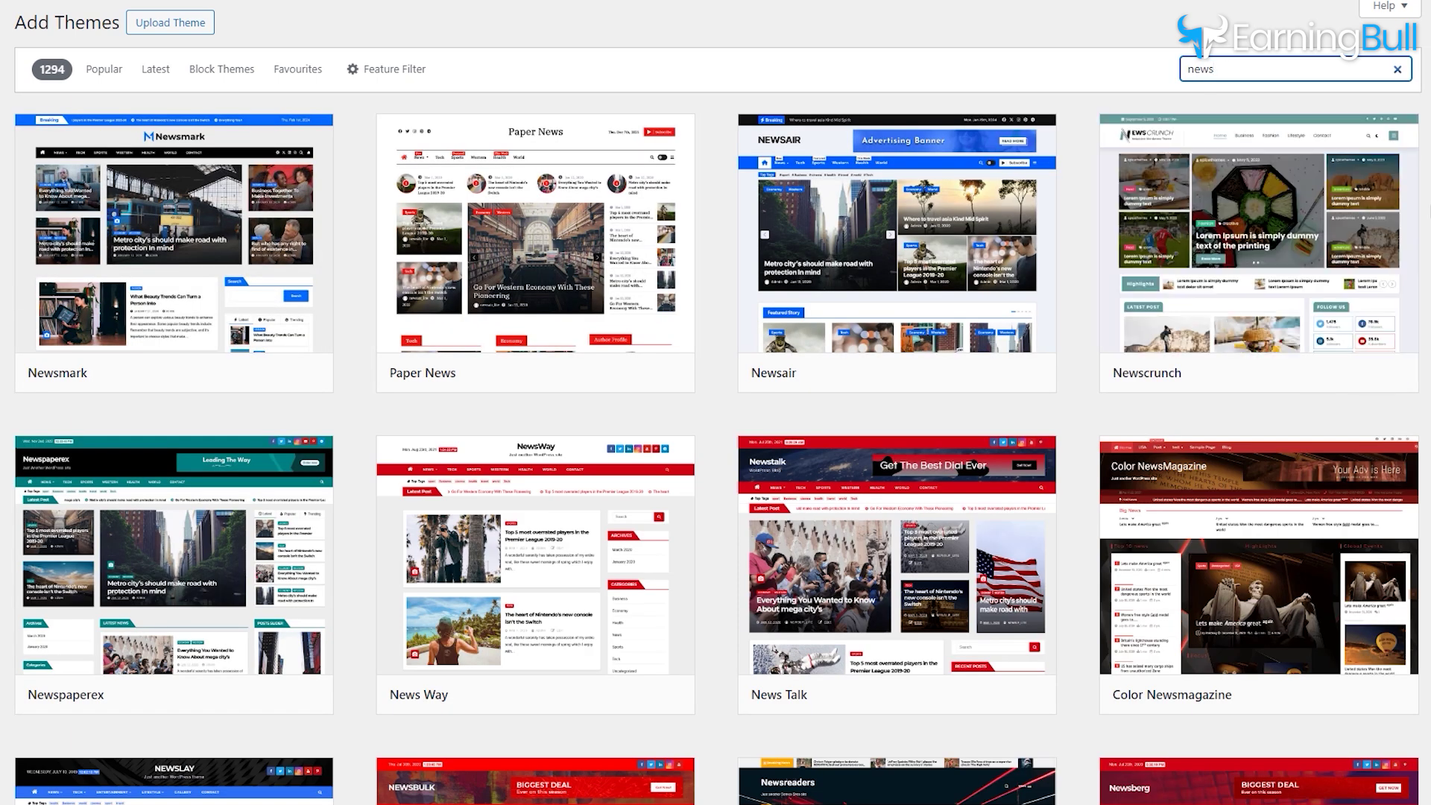
{"action": "scroll", "coordinate": [1213, 74], "scroll_direction": "down", "scroll_amount": 7}
{"action": "scroll", "coordinate": [1276, 355], "scroll_direction": "down", "scroll_amount": 10}
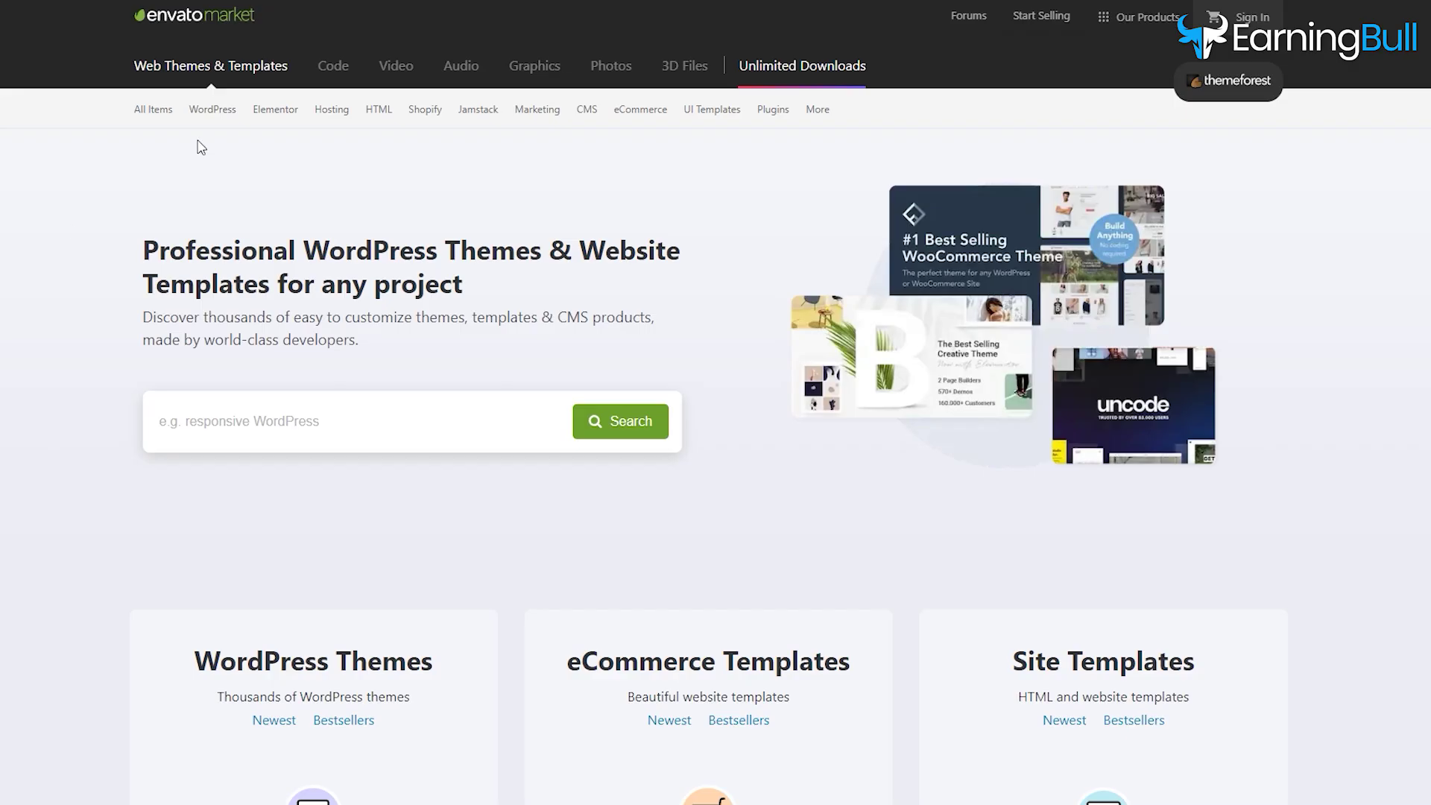
- Switch to ThemeForest, open its WordPress themes category, and look through the on-sale, bestseller and under-$40 themes
{"action": "mouse_move", "coordinate": [217, 119]}
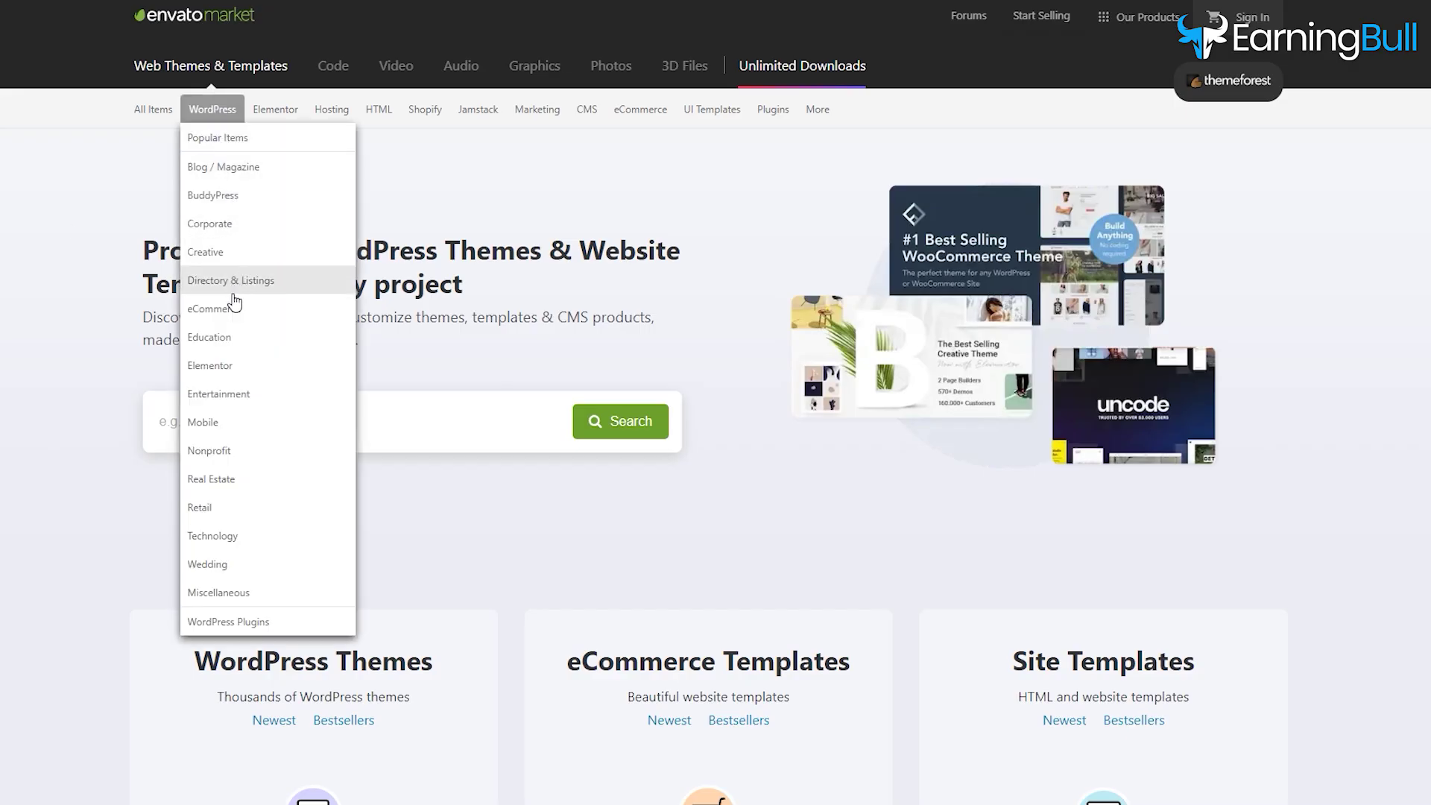
{"action": "left_click", "coordinate": [214, 117]}
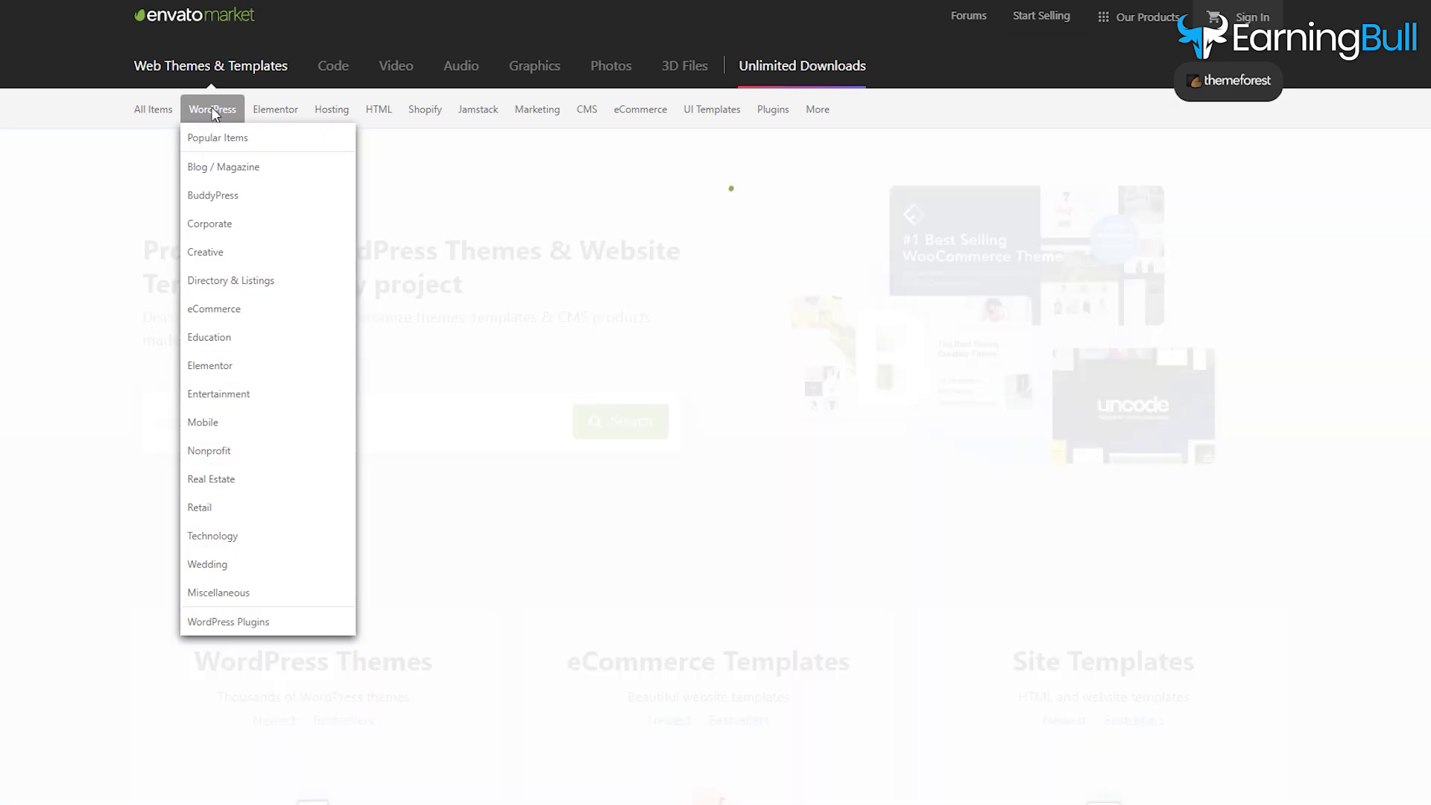
{"action": "scroll", "coordinate": [98, 224], "scroll_direction": "down", "scroll_amount": 5}
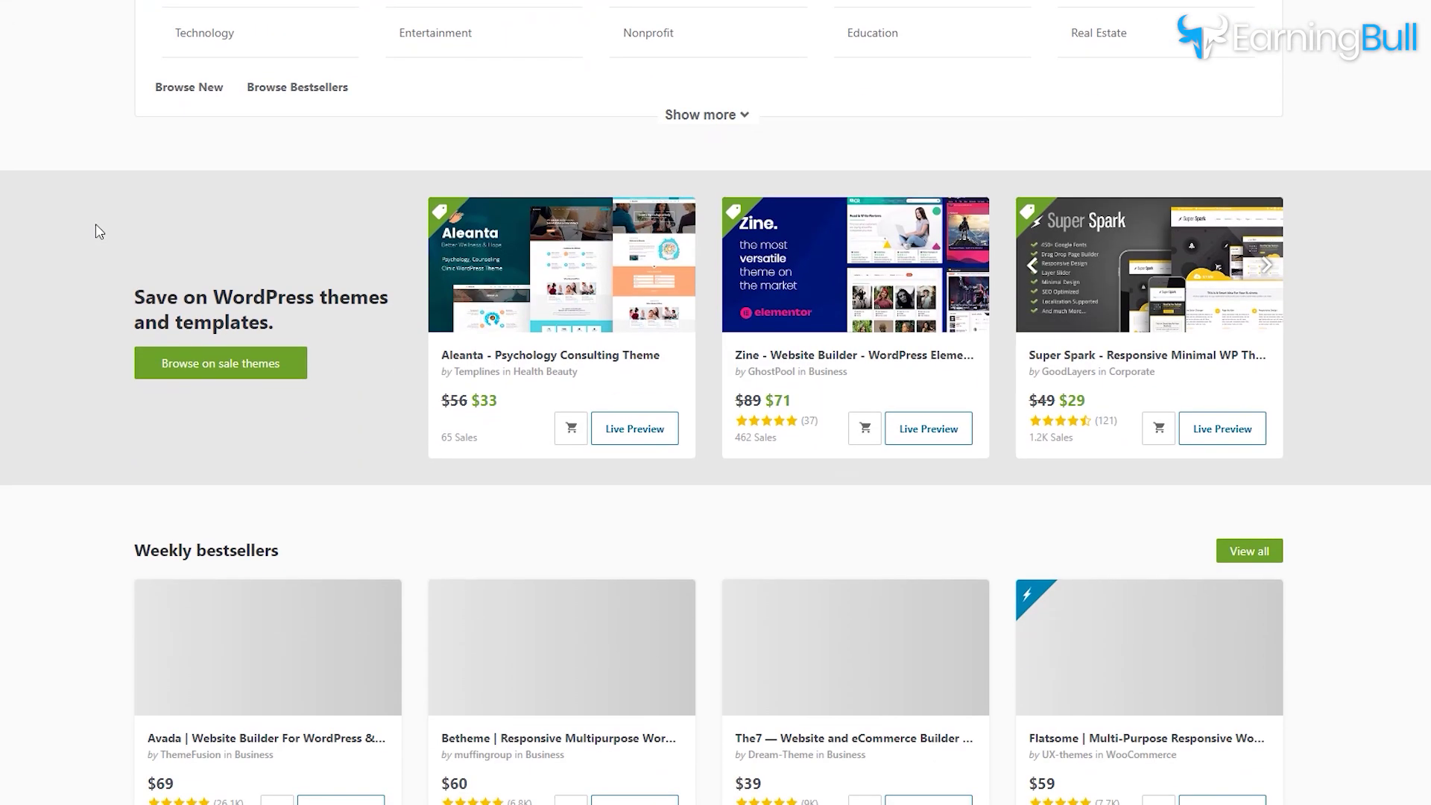
{"action": "scroll", "coordinate": [715, 402], "scroll_direction": "down", "scroll_amount": 4}
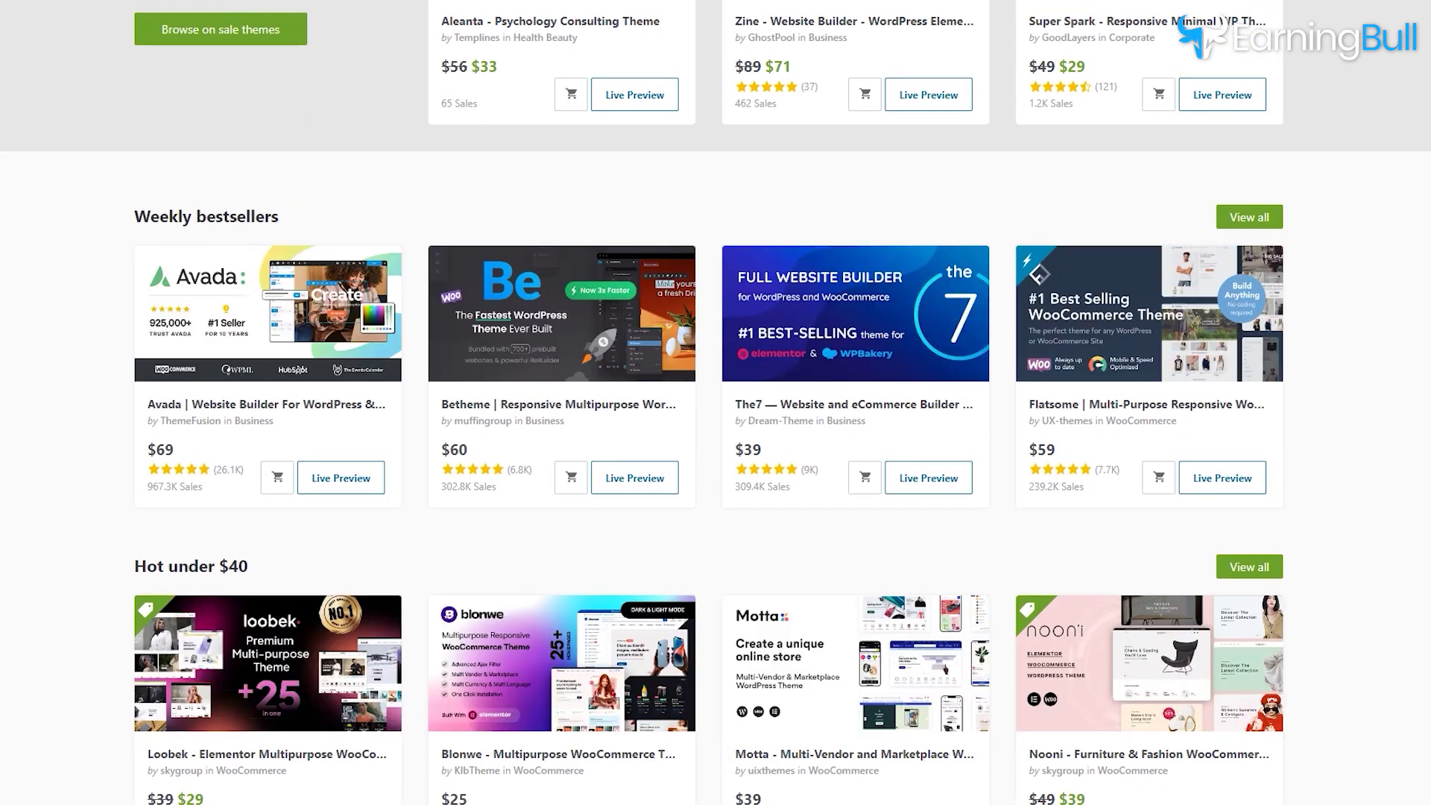
{"action": "scroll", "coordinate": [715, 403], "scroll_direction": "down", "scroll_amount": 5}
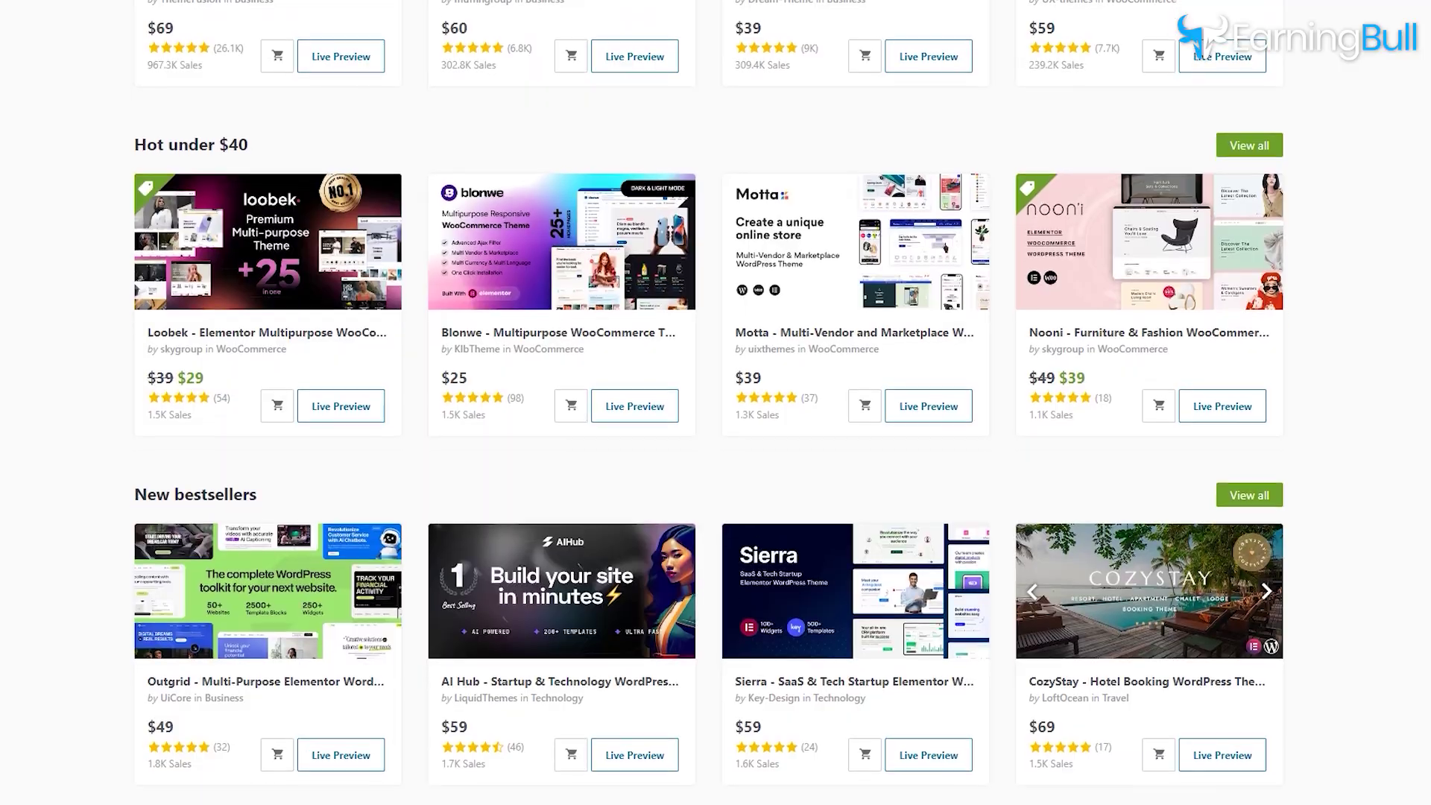
{"action": "scroll", "coordinate": [716, 402], "scroll_direction": "down", "scroll_amount": 2}
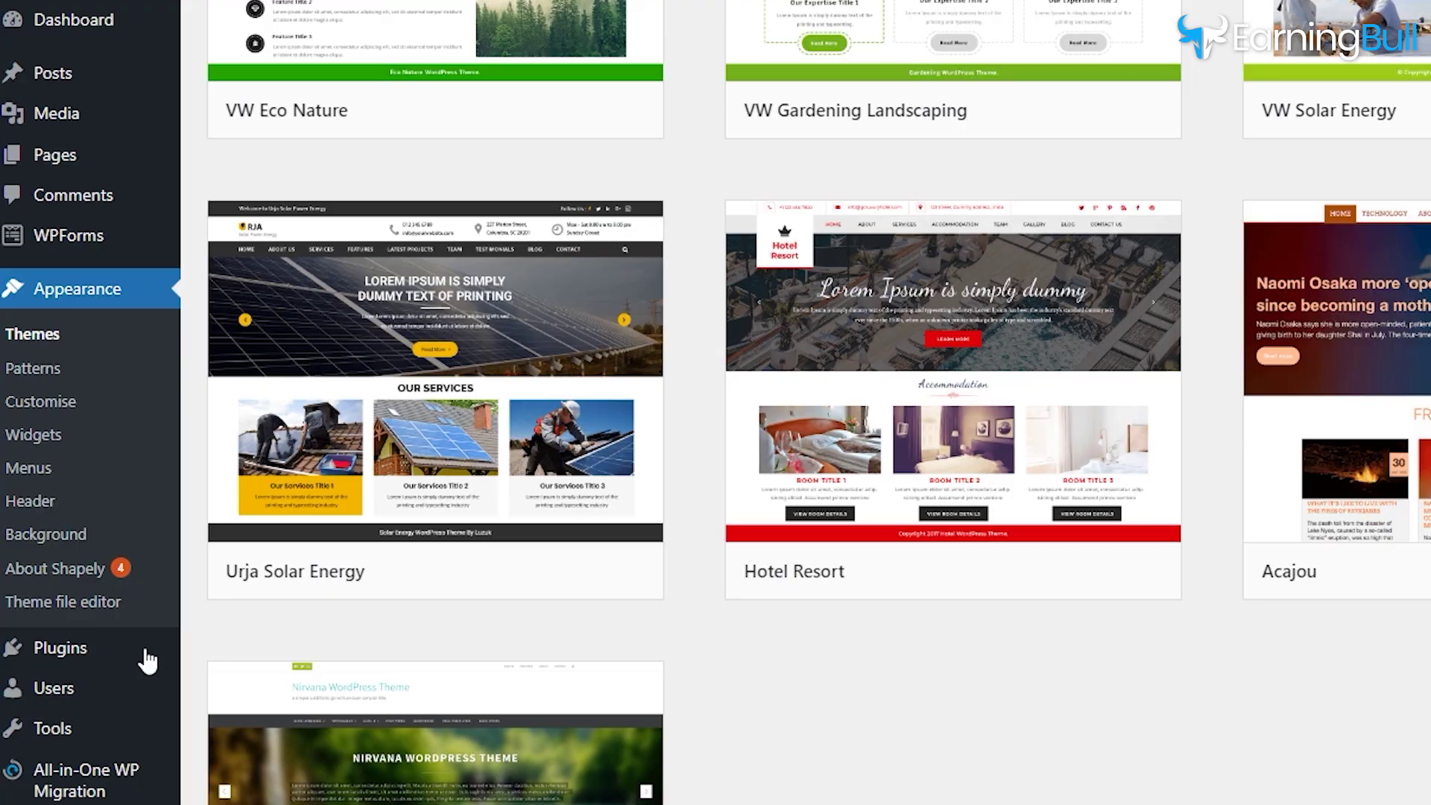
- Return to the WordPress admin and open the list of installed plugins
{"action": "mouse_move", "coordinate": [101, 663]}
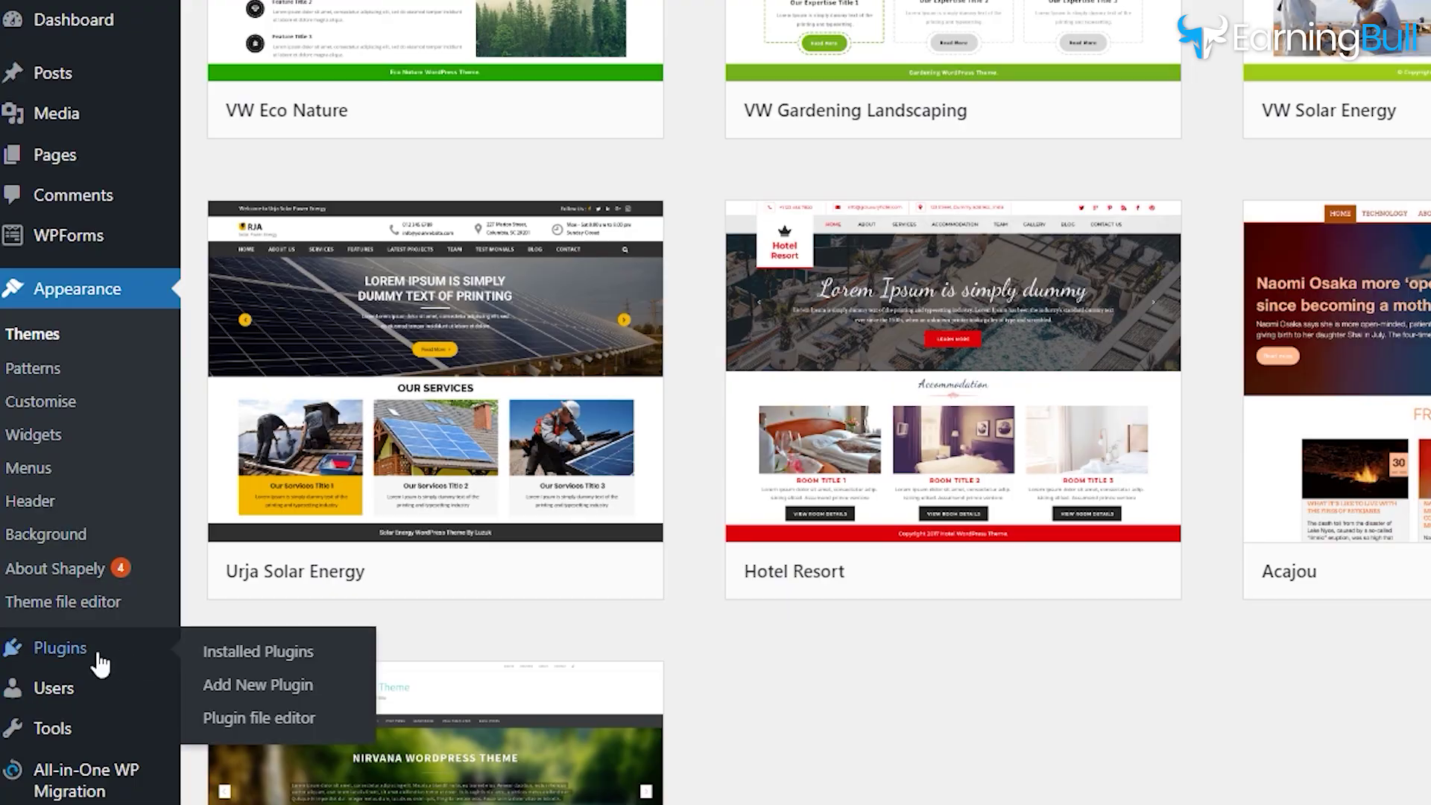
{"action": "left_click", "coordinate": [224, 654]}
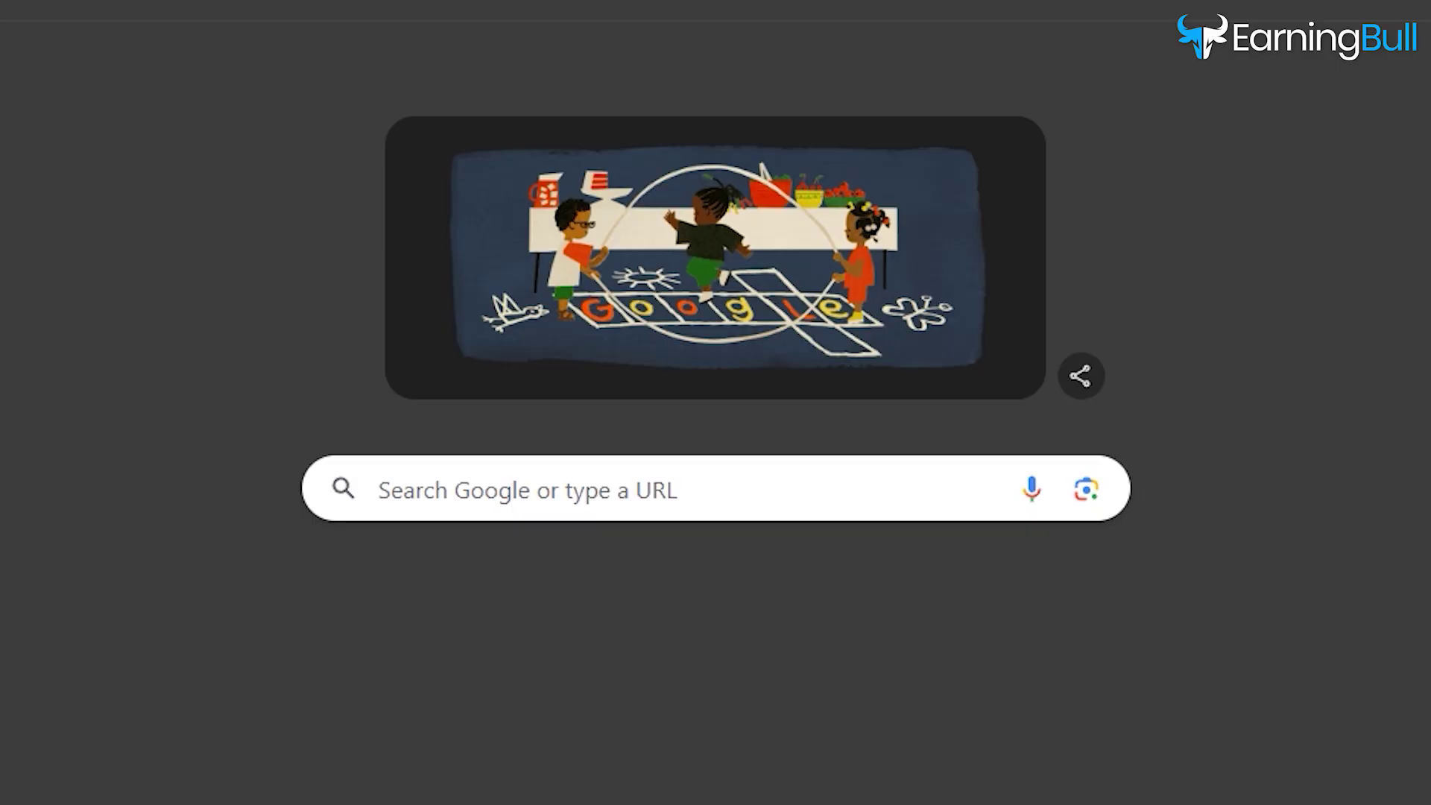
- Search Google for "Master the Kitchen"
{"action": "left_click", "coordinate": [409, 483]}
{"action": "type", "text": "Master the Kitchen"}
{"action": "key", "text": "Escape"}
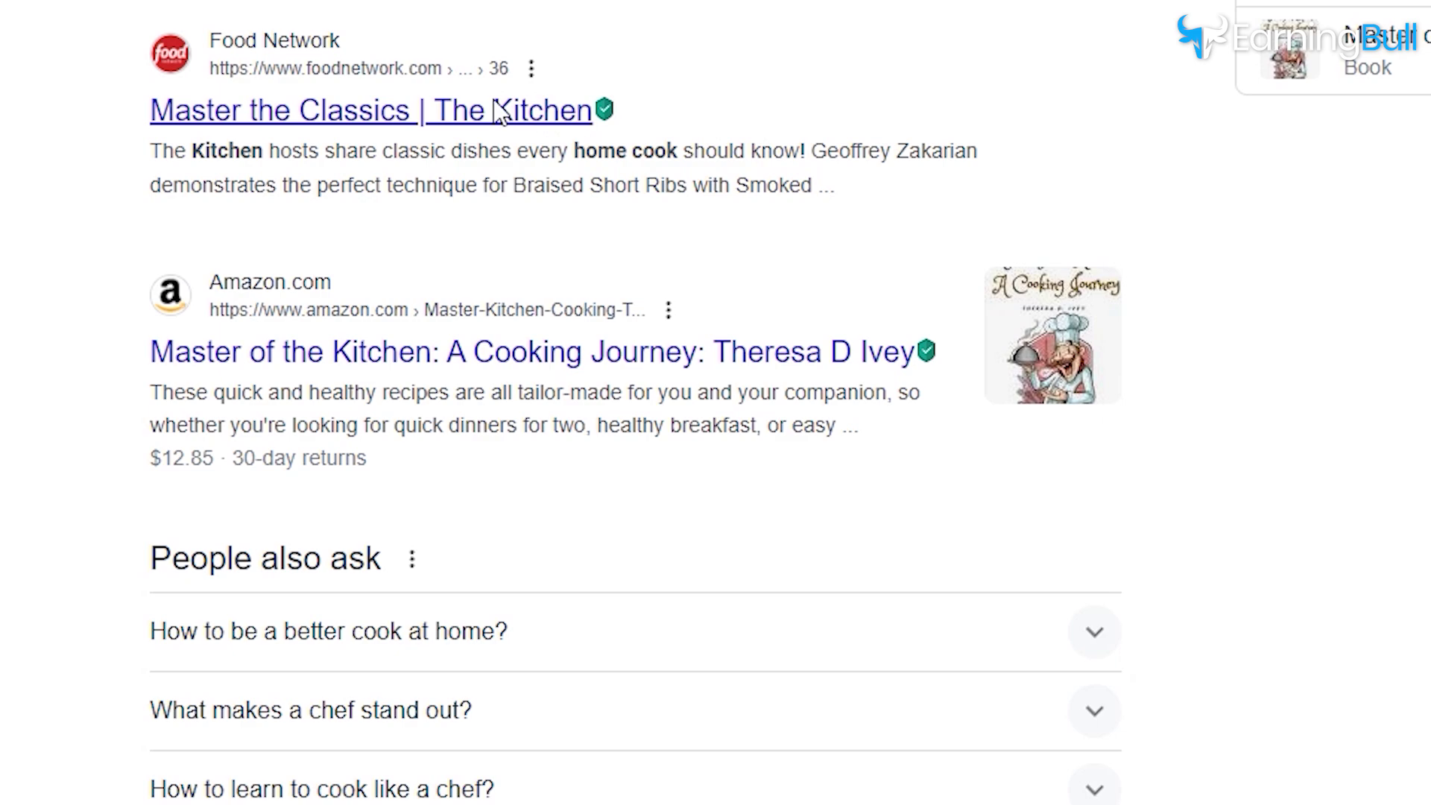
- Examine the search results for competing cooking and kitchen pages, and open one of the results separately
{"action": "scroll", "coordinate": [494, 117], "scroll_direction": "down", "scroll_amount": 5}
{"action": "scroll", "coordinate": [495, 117], "scroll_direction": "up", "scroll_amount": 3}
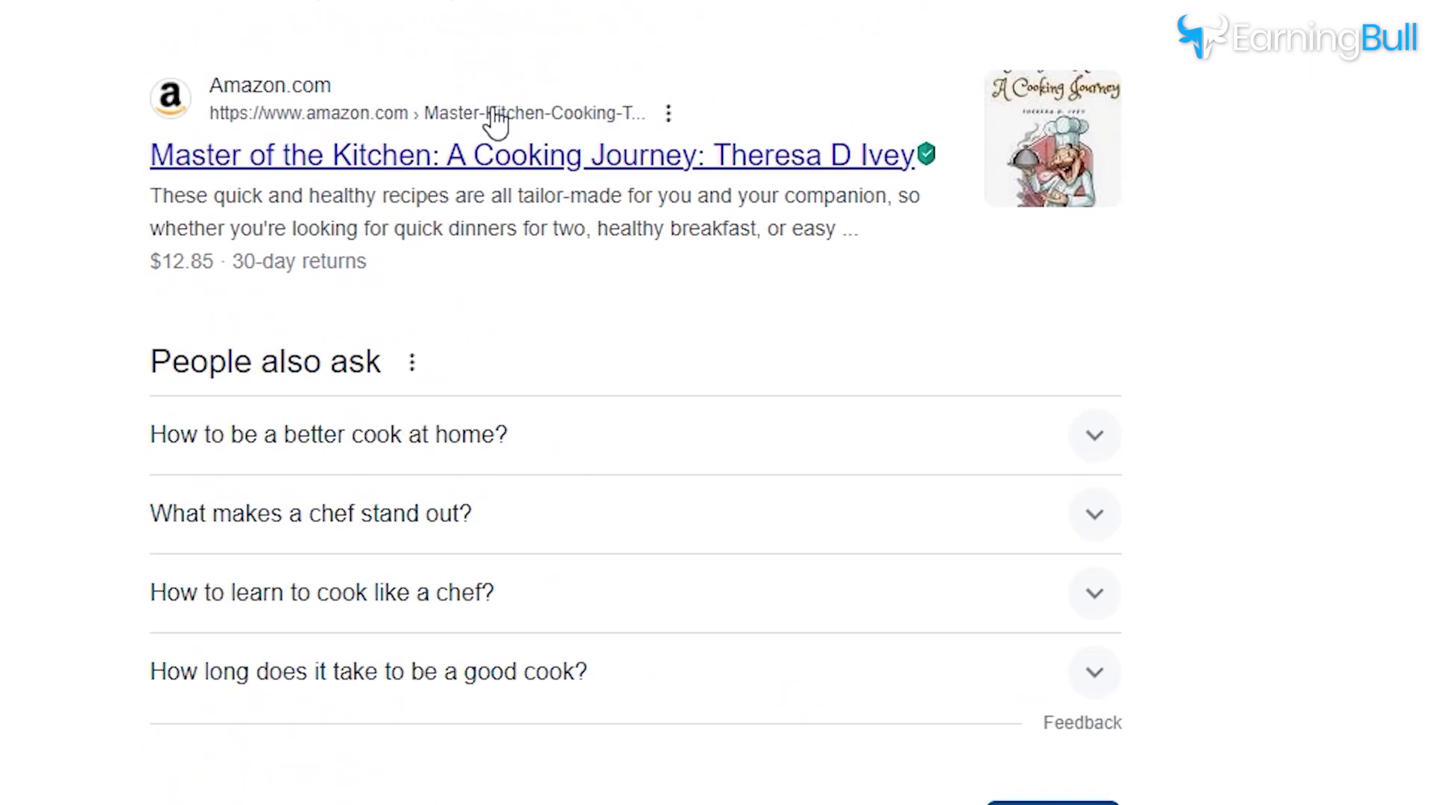
{"action": "scroll", "coordinate": [351, 358], "scroll_direction": "down", "scroll_amount": 5}
{"action": "right_click", "coordinate": [302, 481]}
{"action": "left_click", "coordinate": [394, 512]}
{"action": "scroll", "coordinate": [501, 417], "scroll_direction": "down", "scroll_amount": 15}
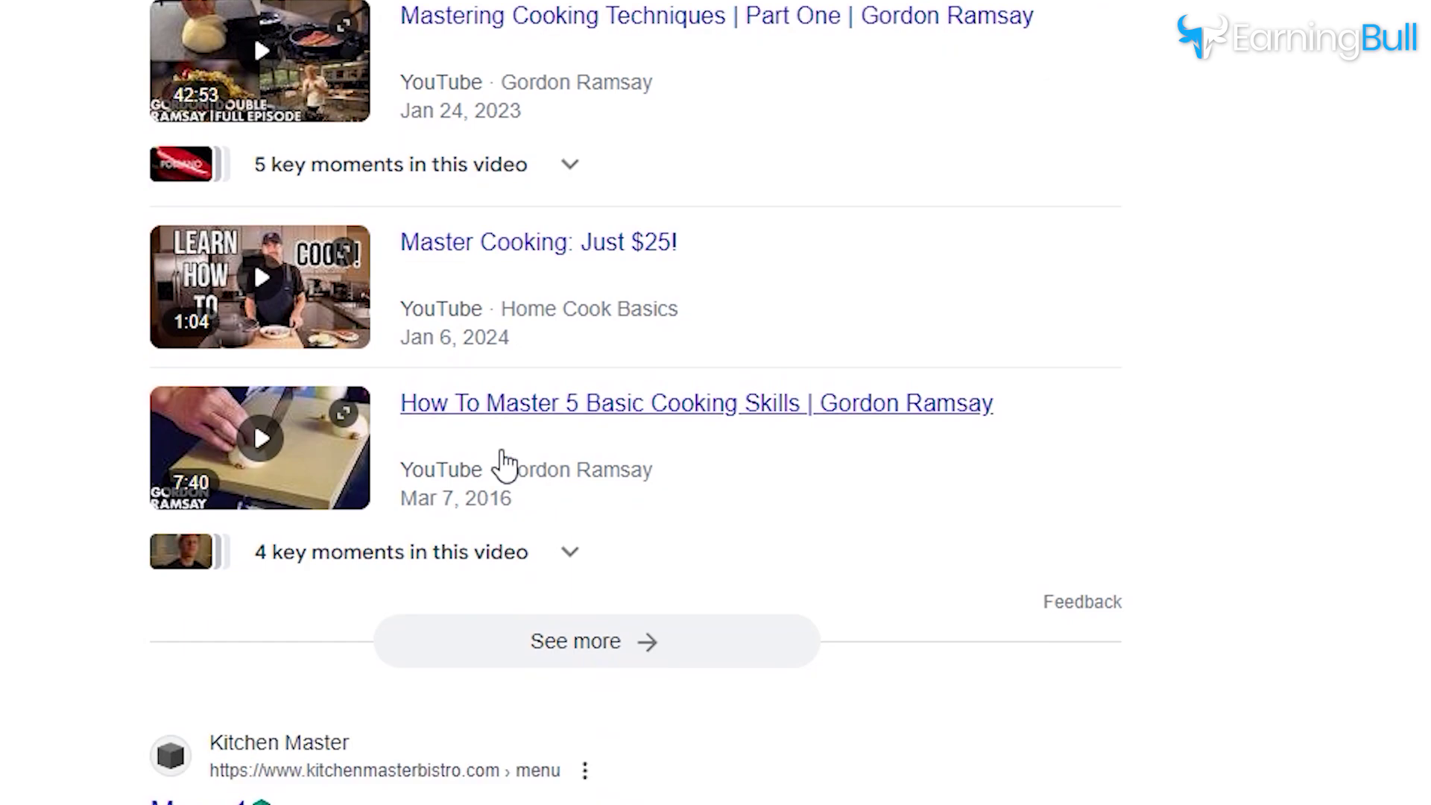
{"action": "scroll", "coordinate": [504, 451], "scroll_direction": "up", "scroll_amount": 8}
{"action": "scroll", "coordinate": [504, 451], "scroll_direction": "down", "scroll_amount": 8}
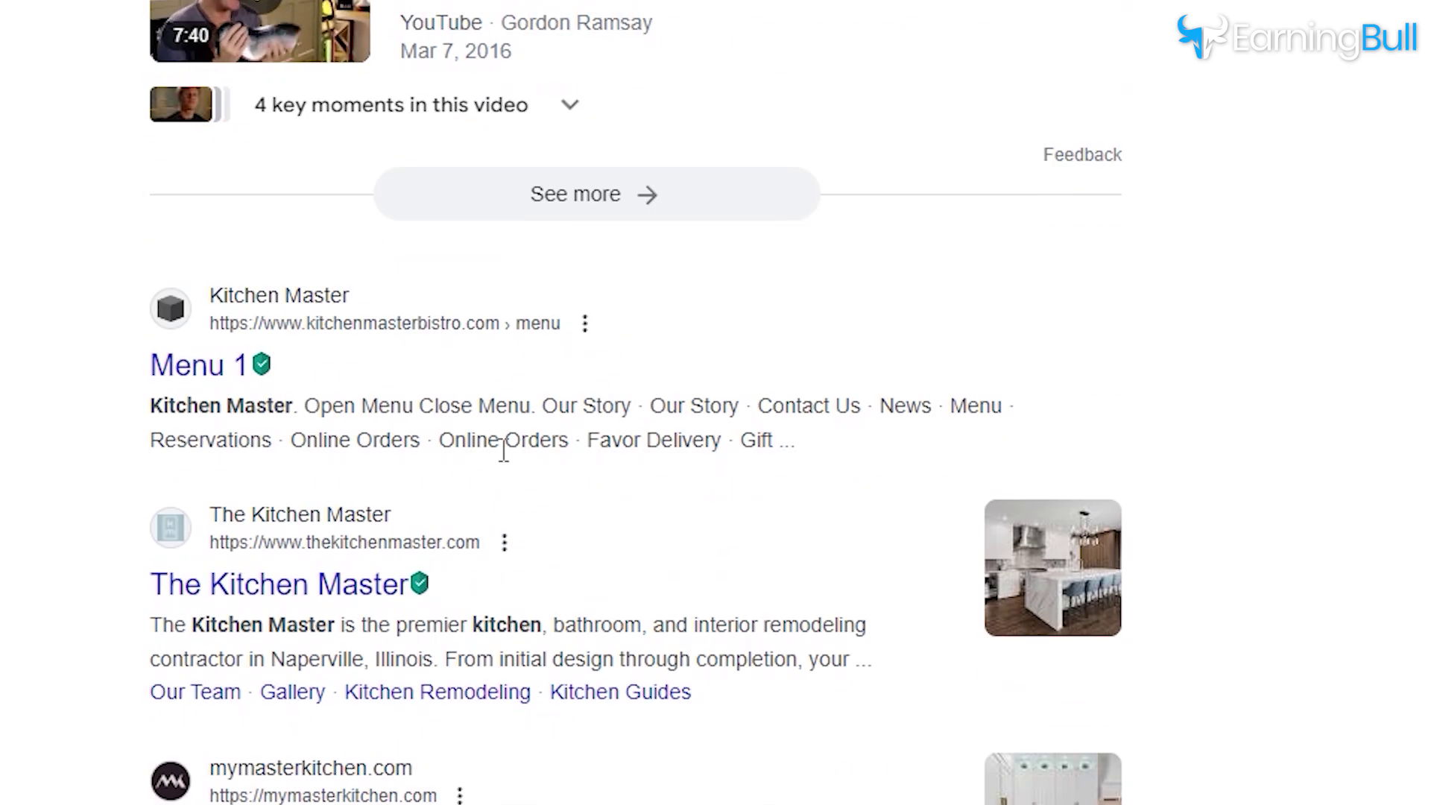
{"action": "scroll", "coordinate": [503, 451], "scroll_direction": "down", "scroll_amount": 2}
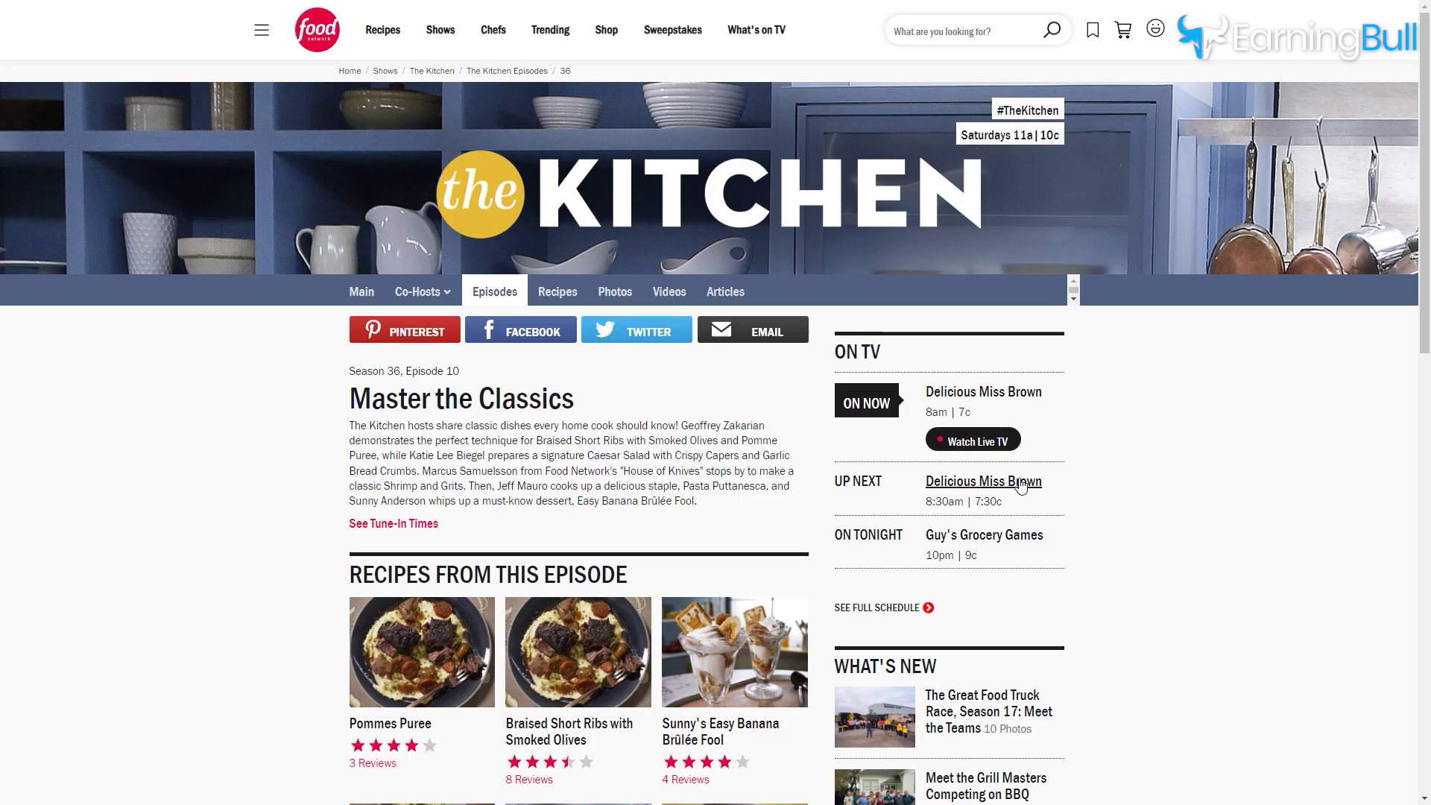
- Look through the competing Food Network episode page, the Kitchen Master site and the BuzzFeed cooking tips article
{"action": "scroll", "coordinate": [1027, 503], "scroll_direction": "down", "scroll_amount": 2}
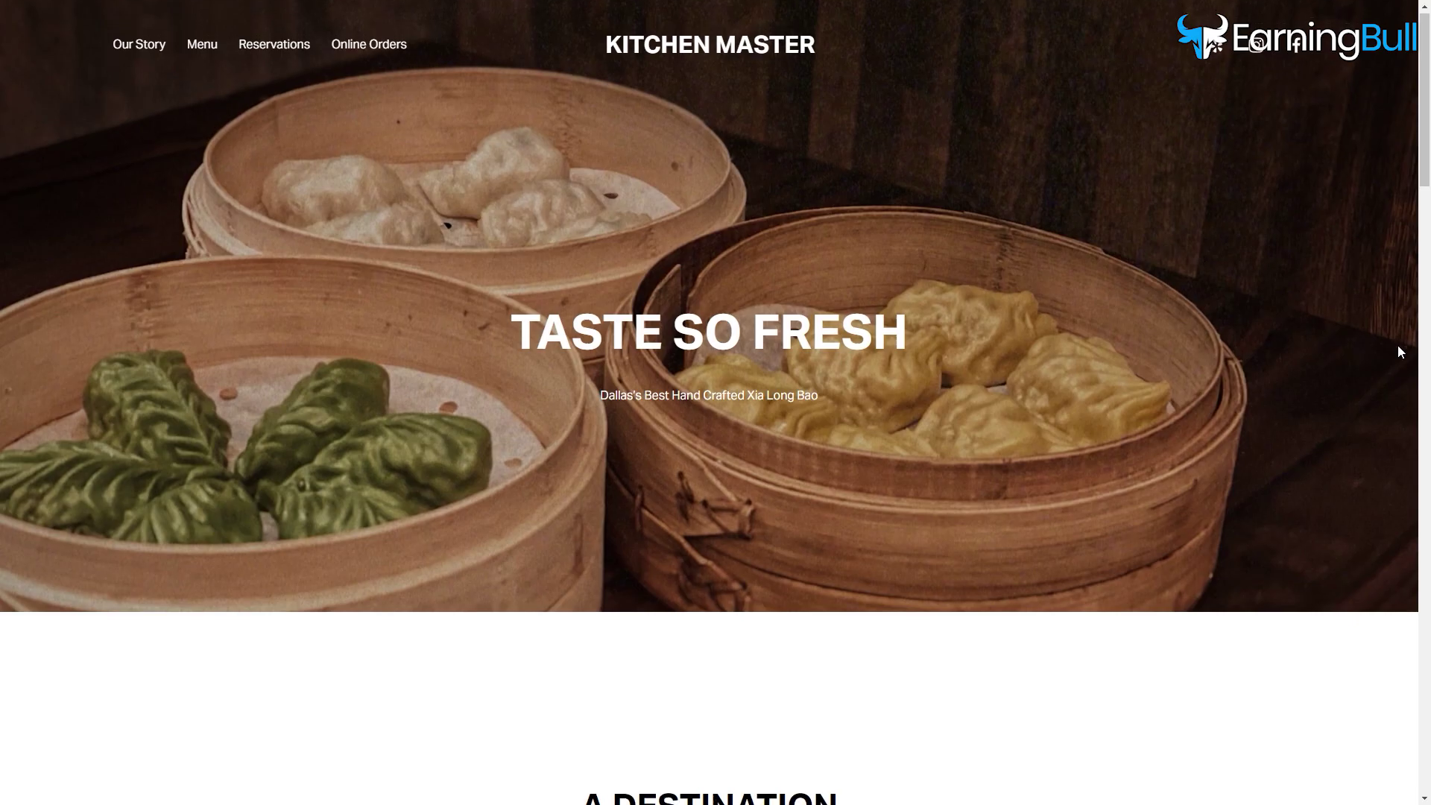
{"action": "scroll", "coordinate": [1400, 351], "scroll_direction": "down", "scroll_amount": 9}
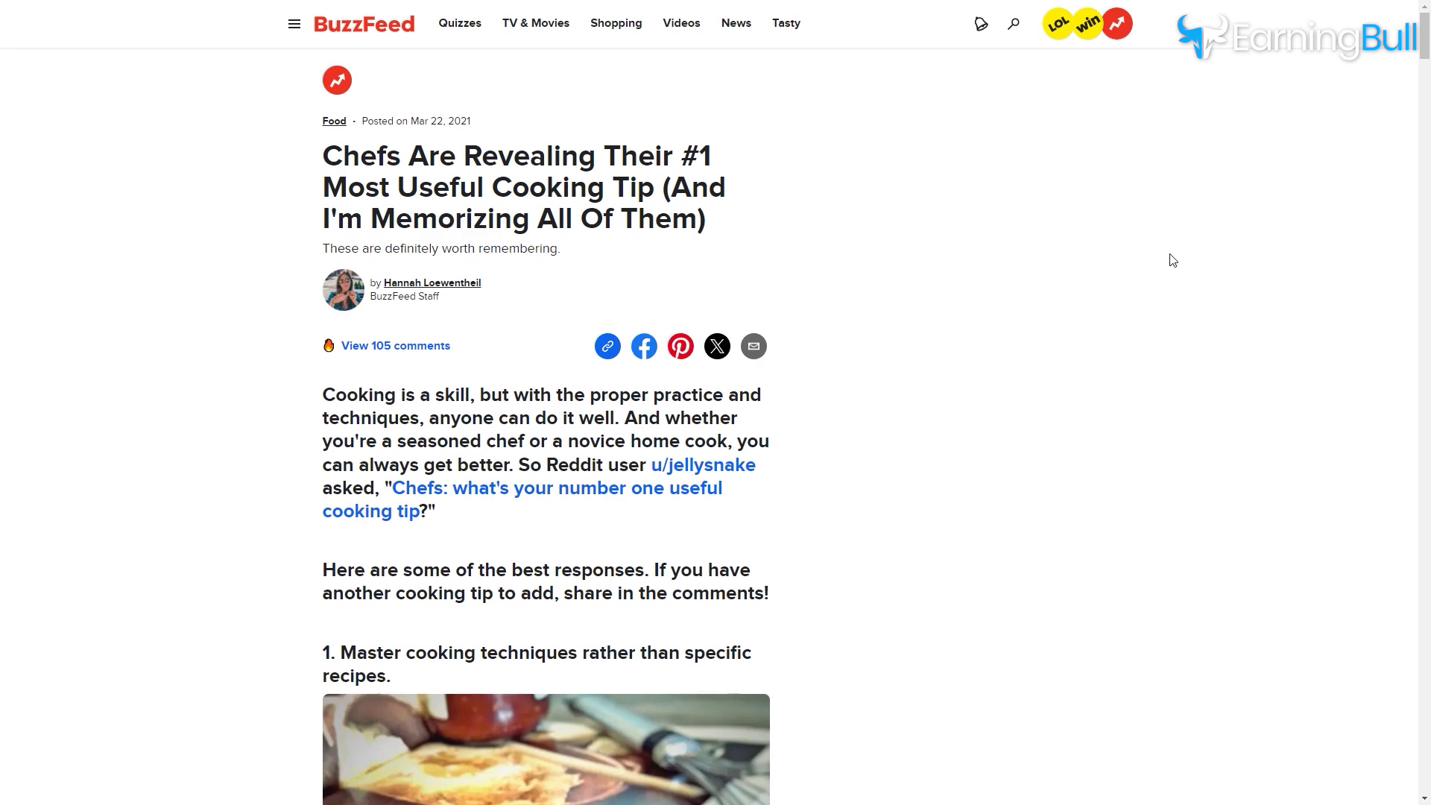
{"action": "scroll", "coordinate": [1259, 274], "scroll_direction": "down", "scroll_amount": 5}
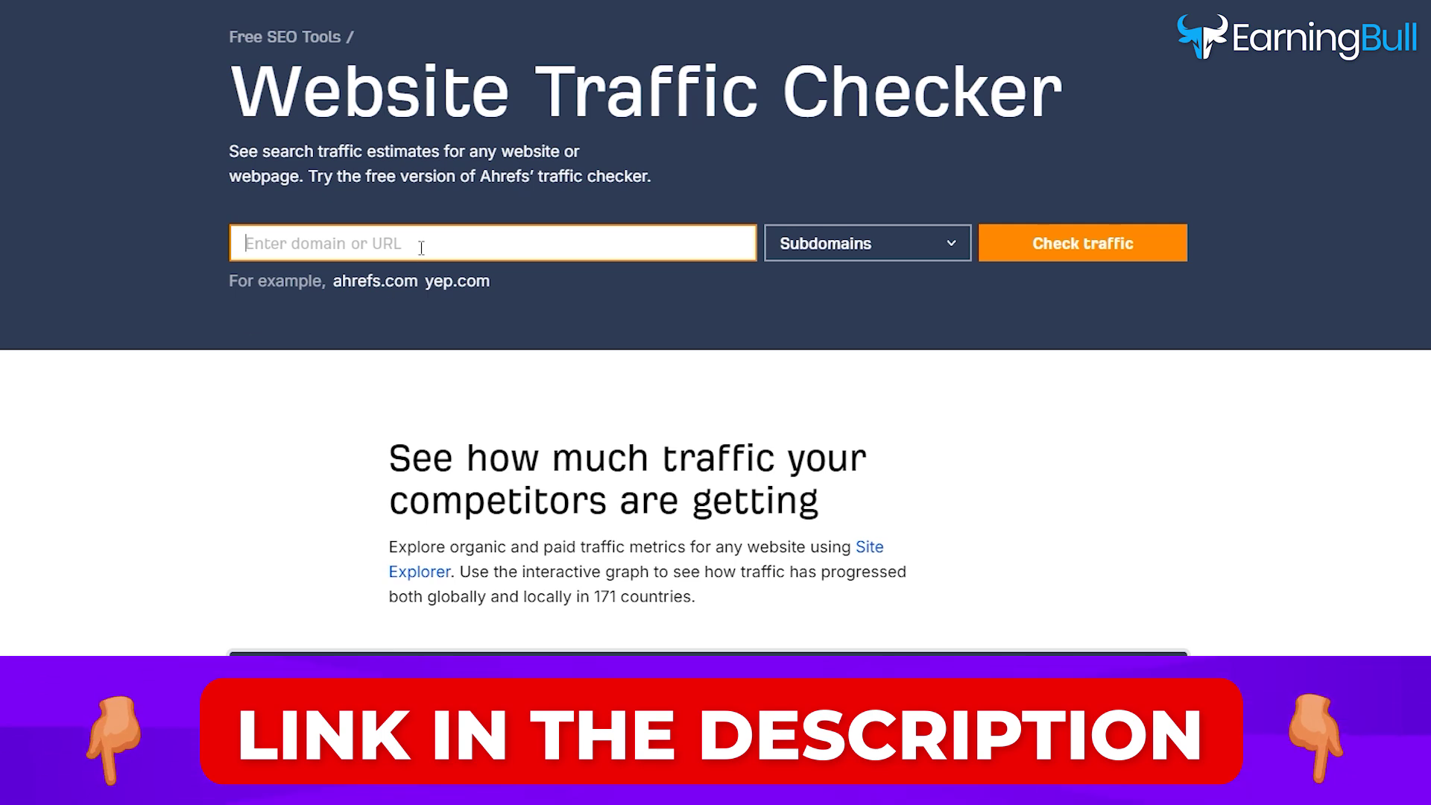
{"action": "type", "text": "https://www.foodnetwork.com/shows/the-kitchen/episodes/master-the-classics"}
{"action": "left_click", "coordinate": [1097, 245]}
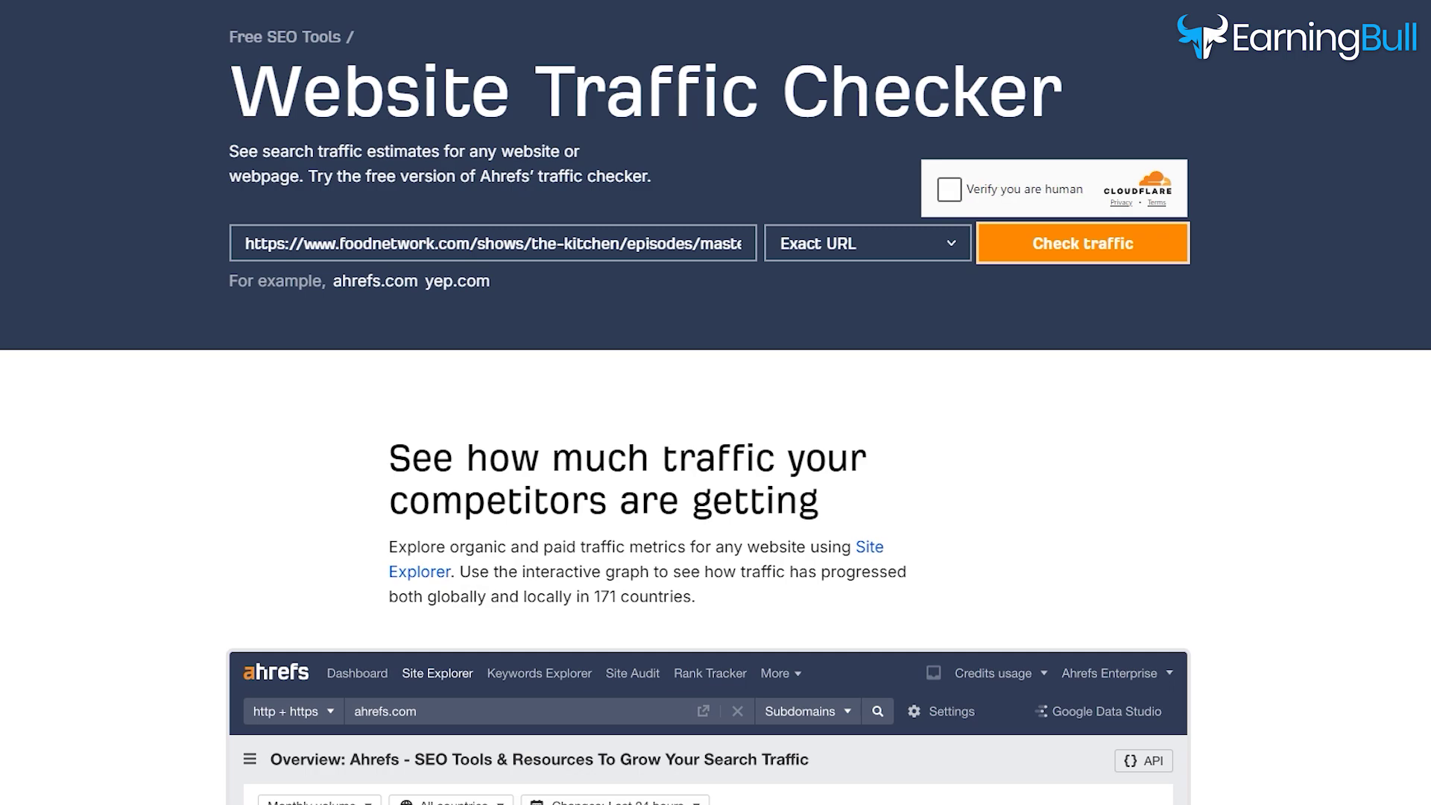
{"action": "left_click", "coordinate": [949, 192]}
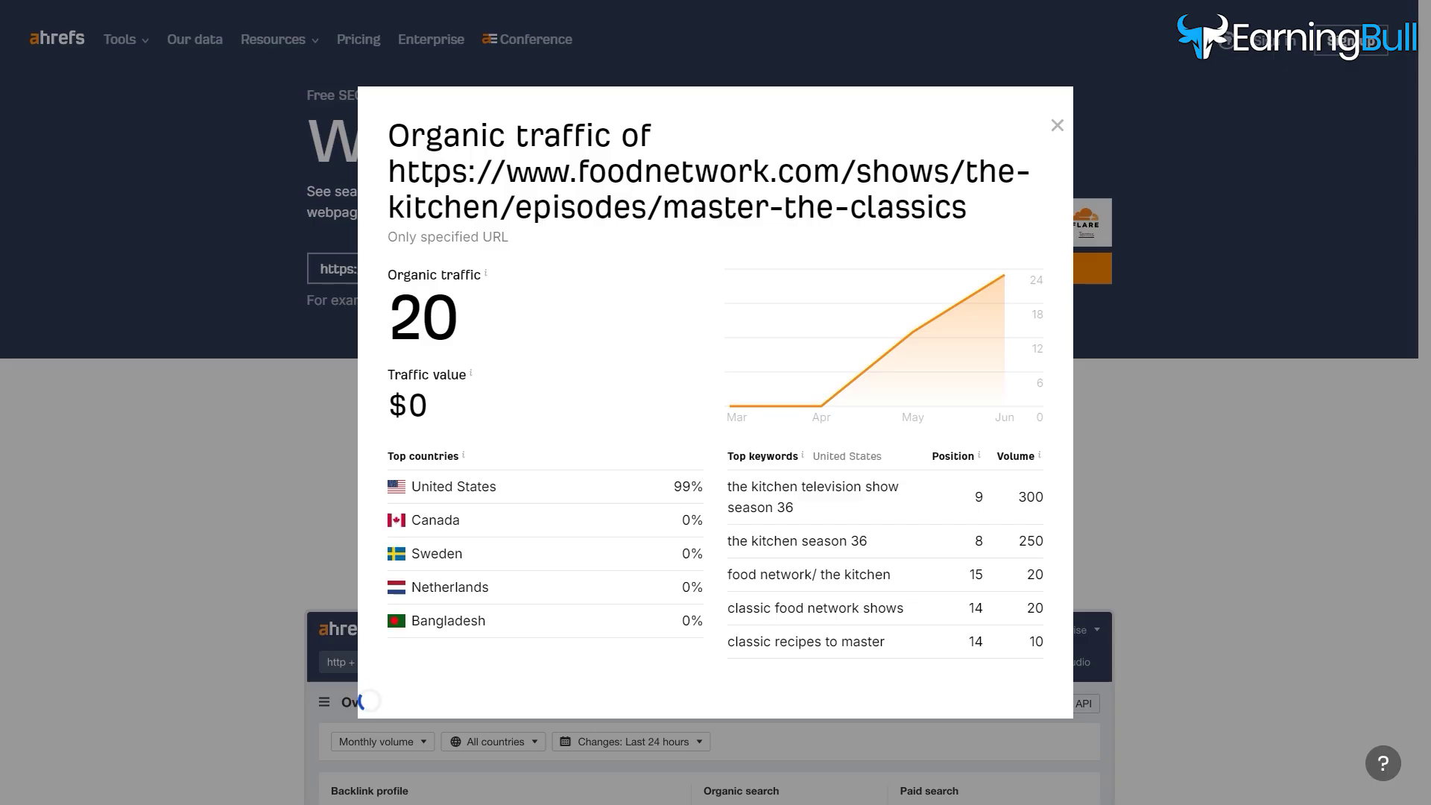
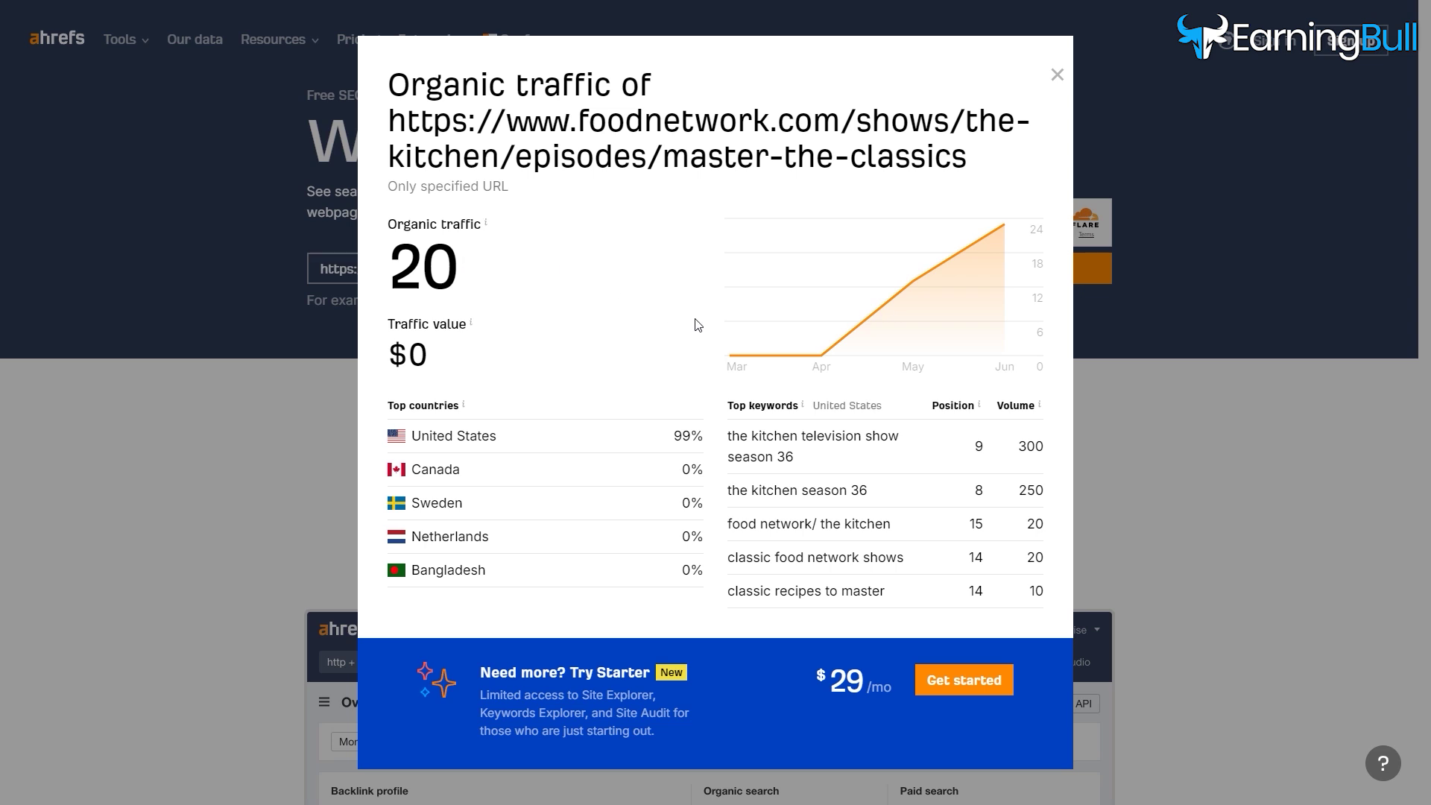
{"action": "mouse_move", "coordinate": [1021, 412]}
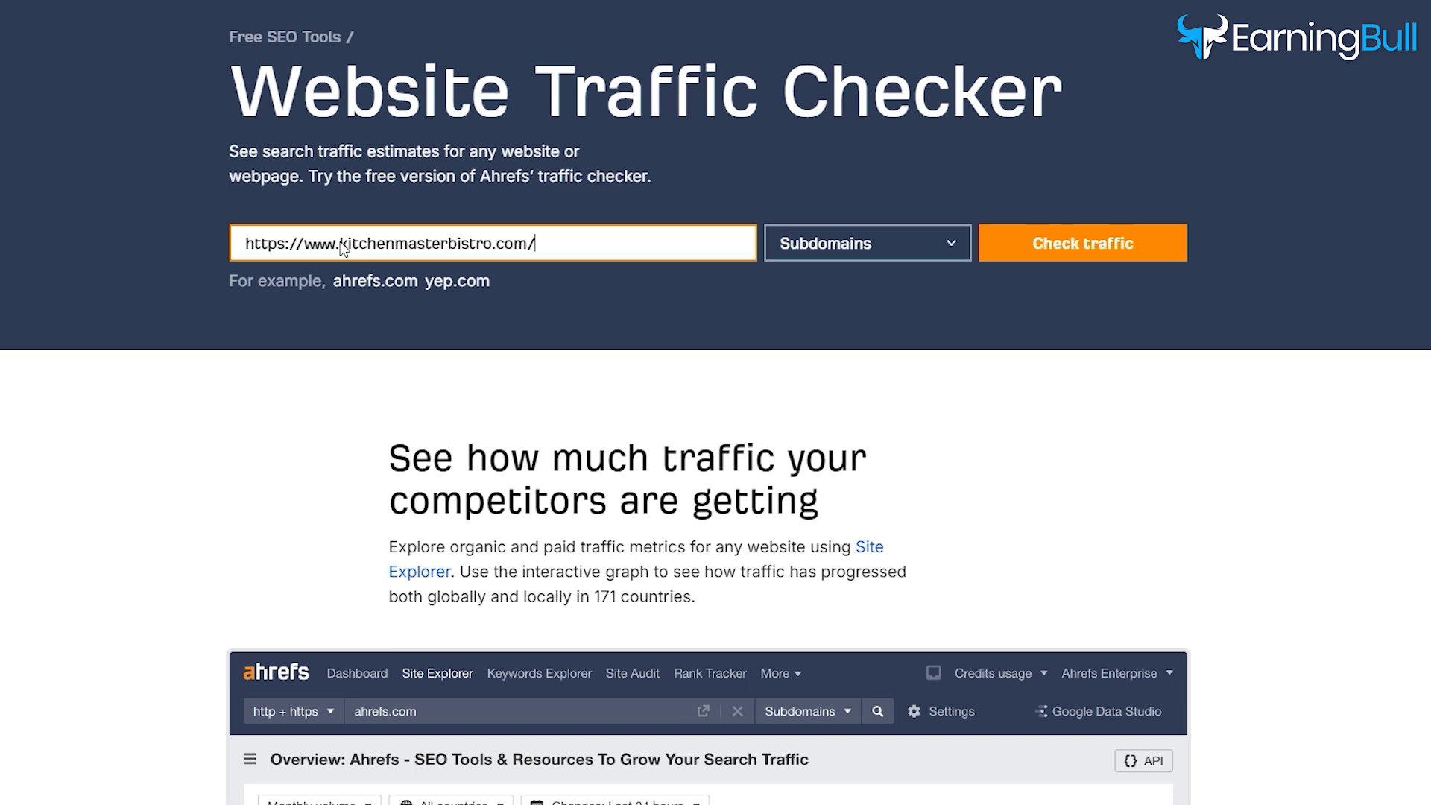
{"action": "left_click", "coordinate": [1027, 254]}
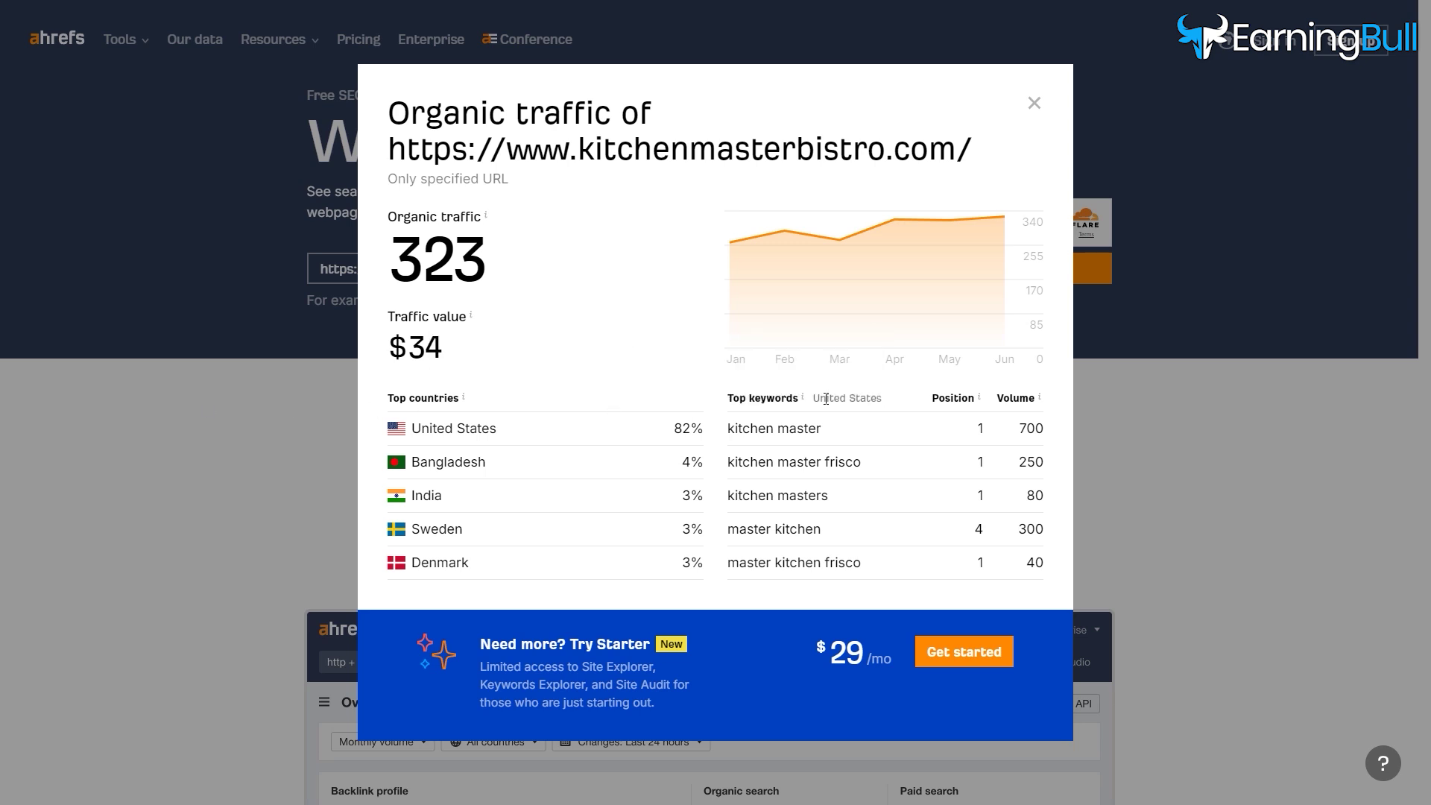
{"action": "mouse_move", "coordinate": [948, 395]}
{"action": "mouse_move", "coordinate": [1024, 403]}
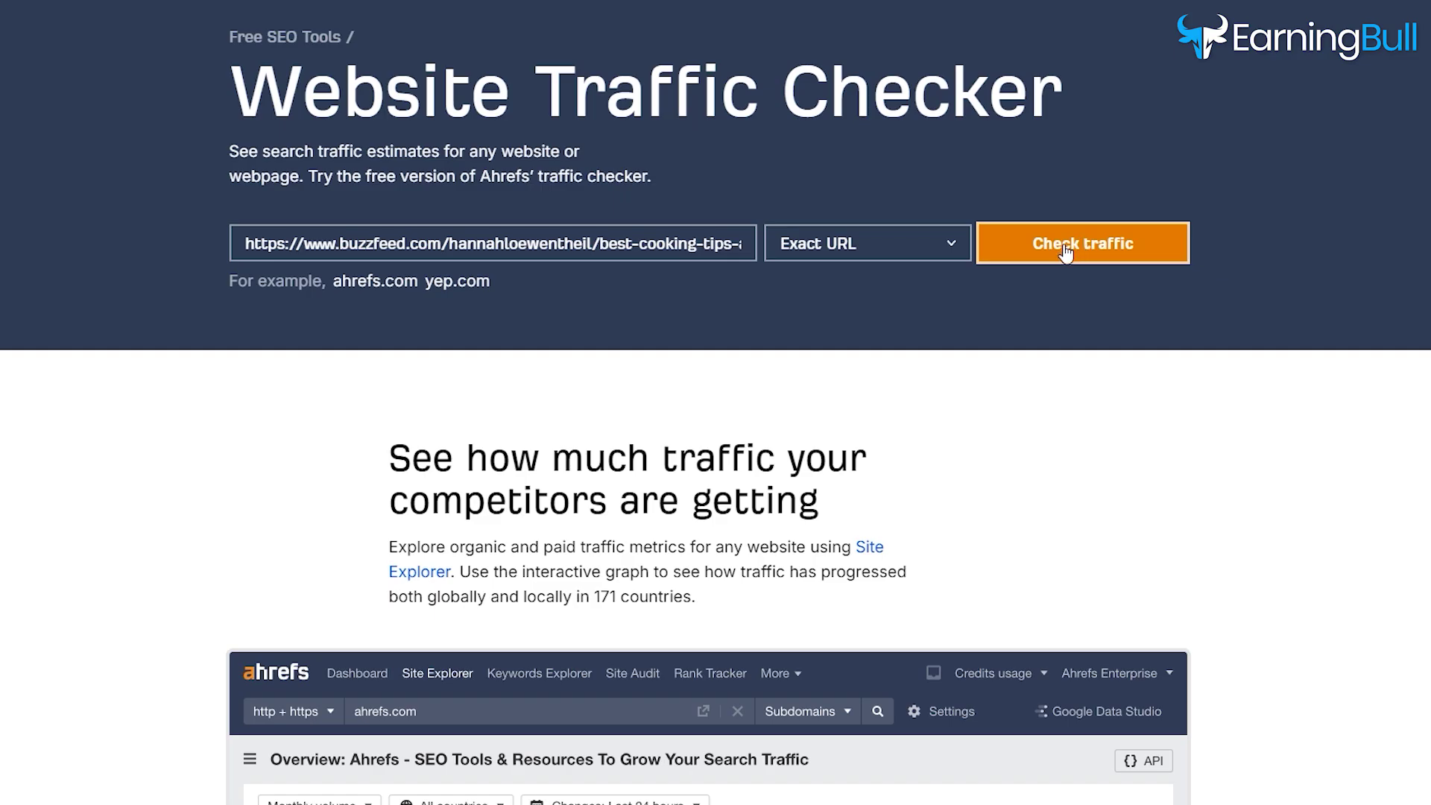
- Check the exact-URL traffic of the BuzzFeed cooking tips article and review its top keyword volumes
{"action": "left_click", "coordinate": [1064, 249]}
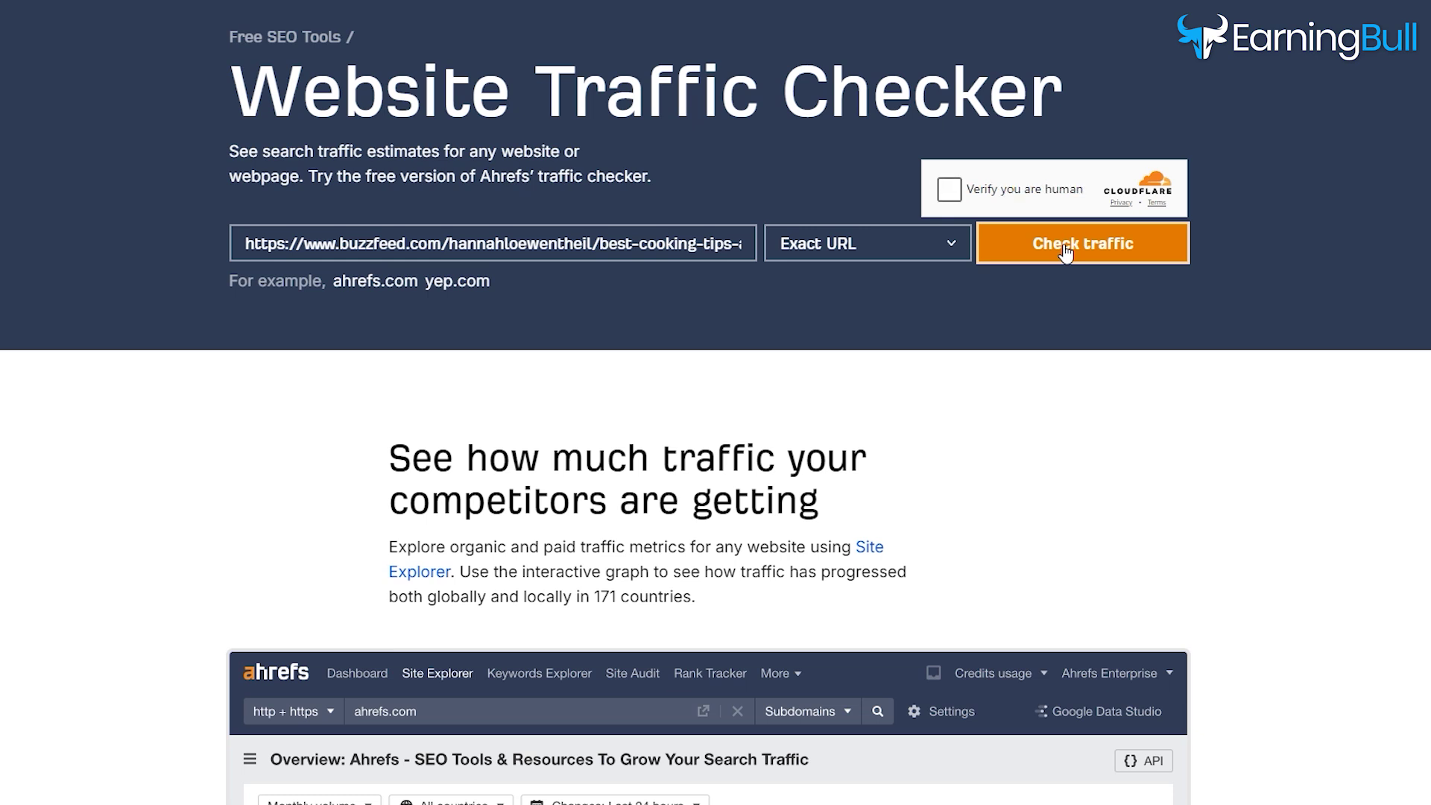
{"action": "left_click", "coordinate": [1065, 249]}
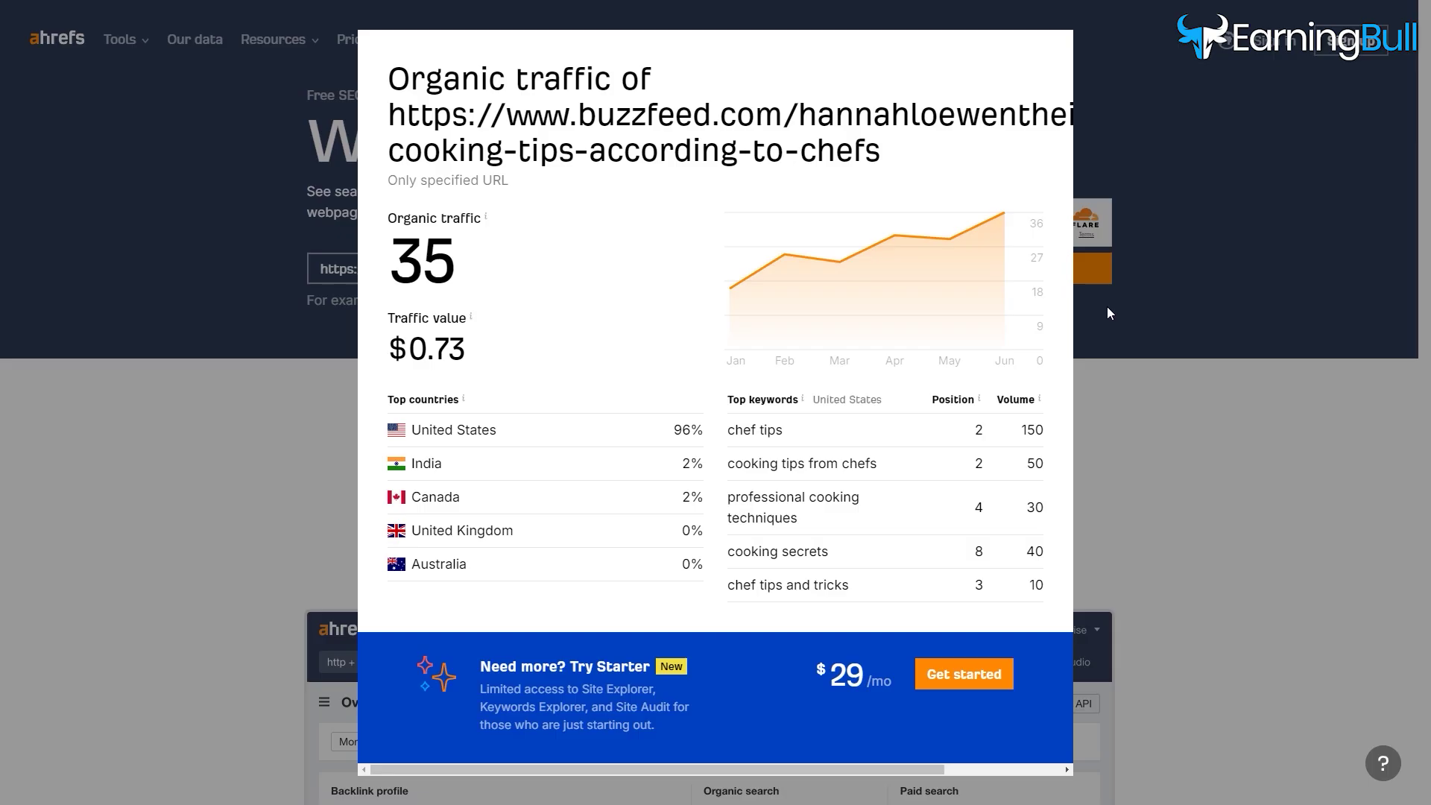
{"action": "mouse_move", "coordinate": [1021, 405]}
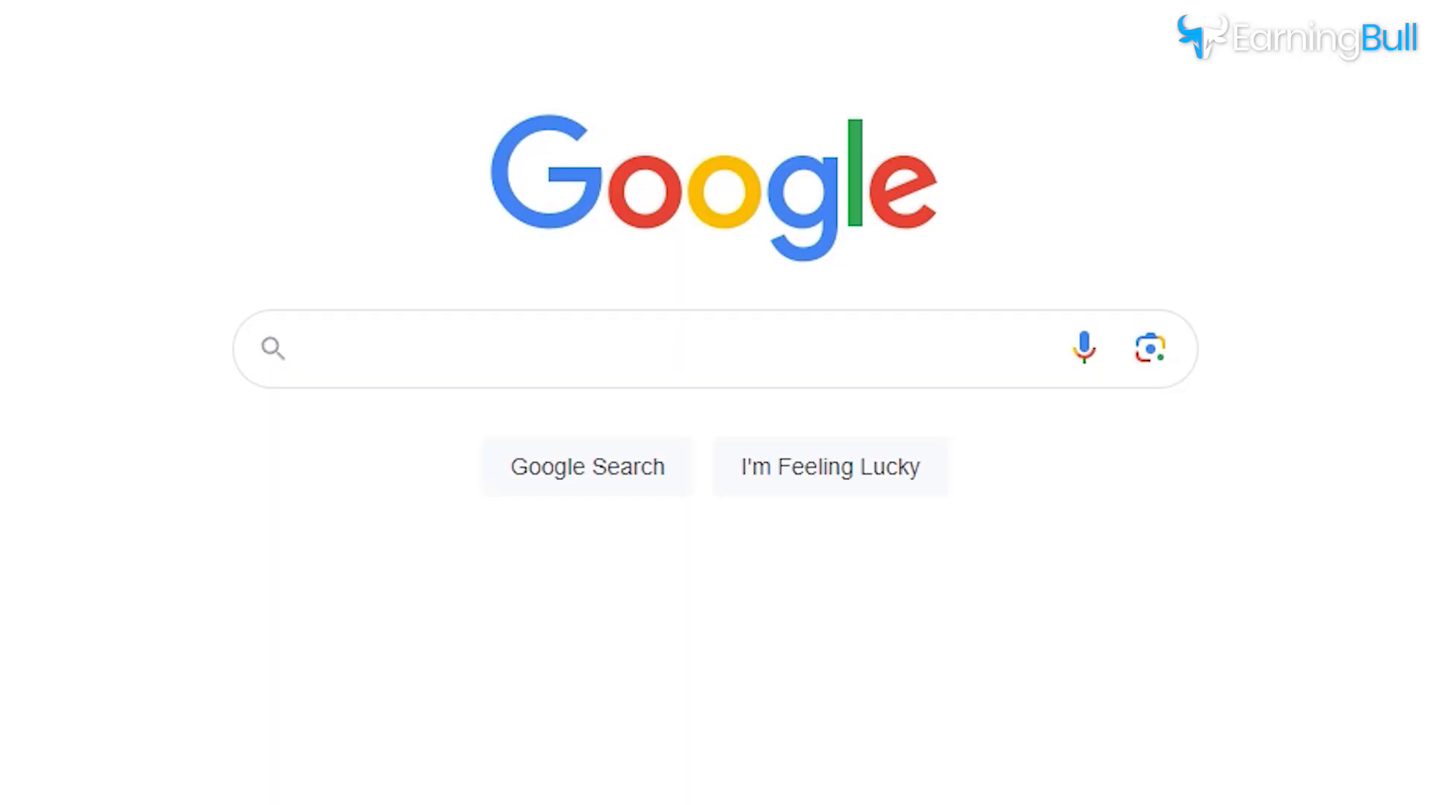
- Search Google for "Master the Kitchen" and read the related questions "What is a master kitchen?" and "What is a master chef called?"
{"action": "left_click", "coordinate": [585, 355]}
{"action": "type", "text": "Master the Kitchen"}
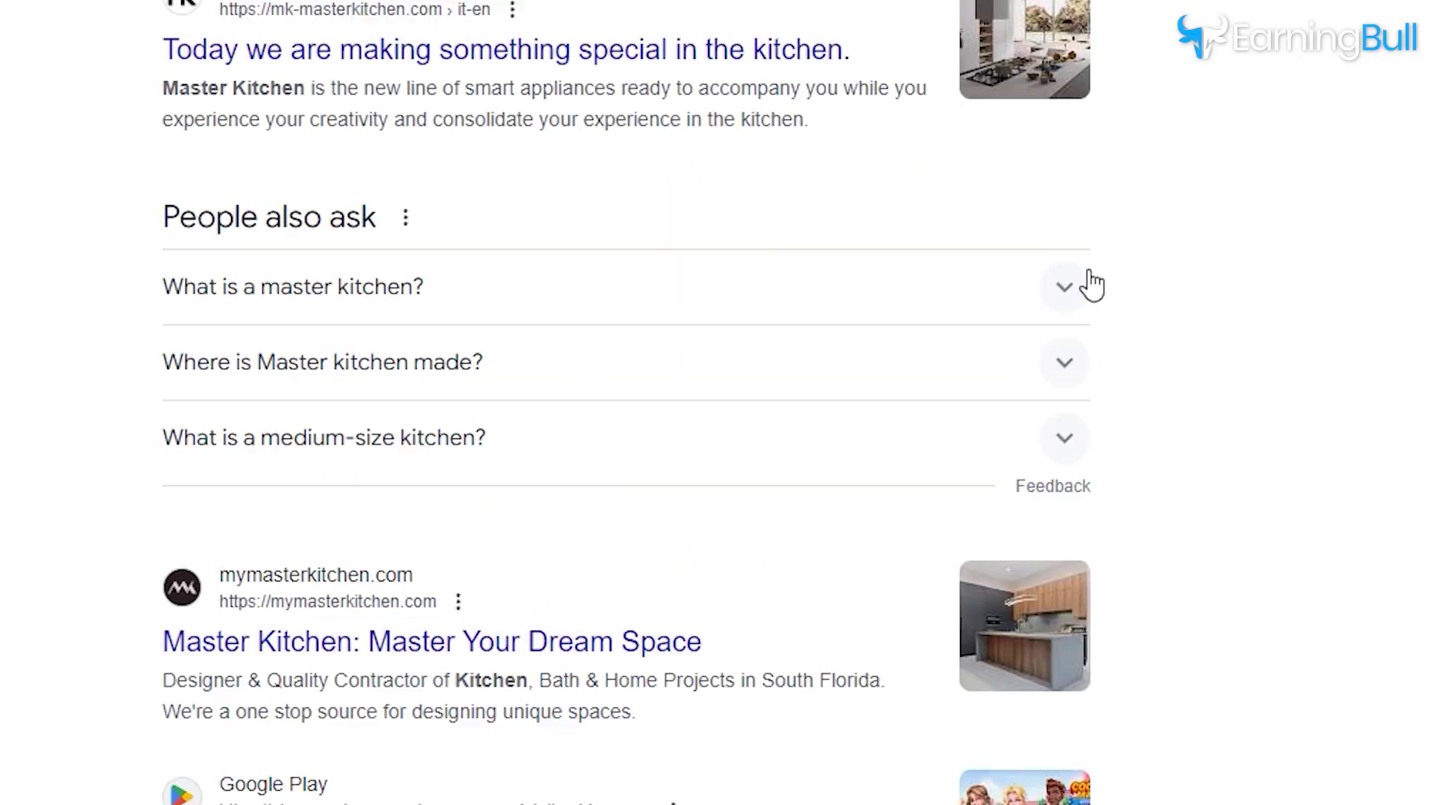
{"action": "scroll", "coordinate": [1094, 282], "scroll_direction": "up", "scroll_amount": 1}
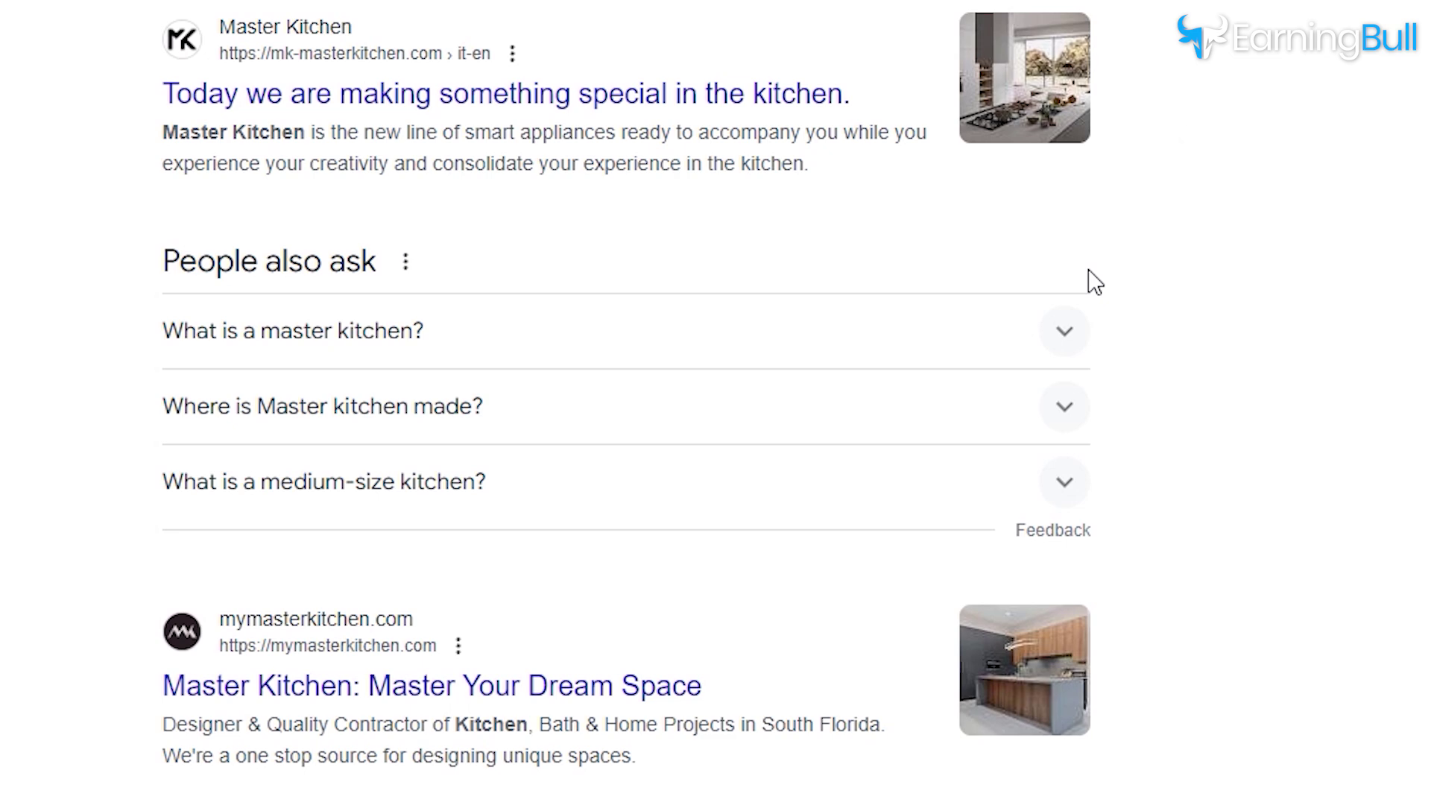
{"action": "left_click", "coordinate": [1076, 337]}
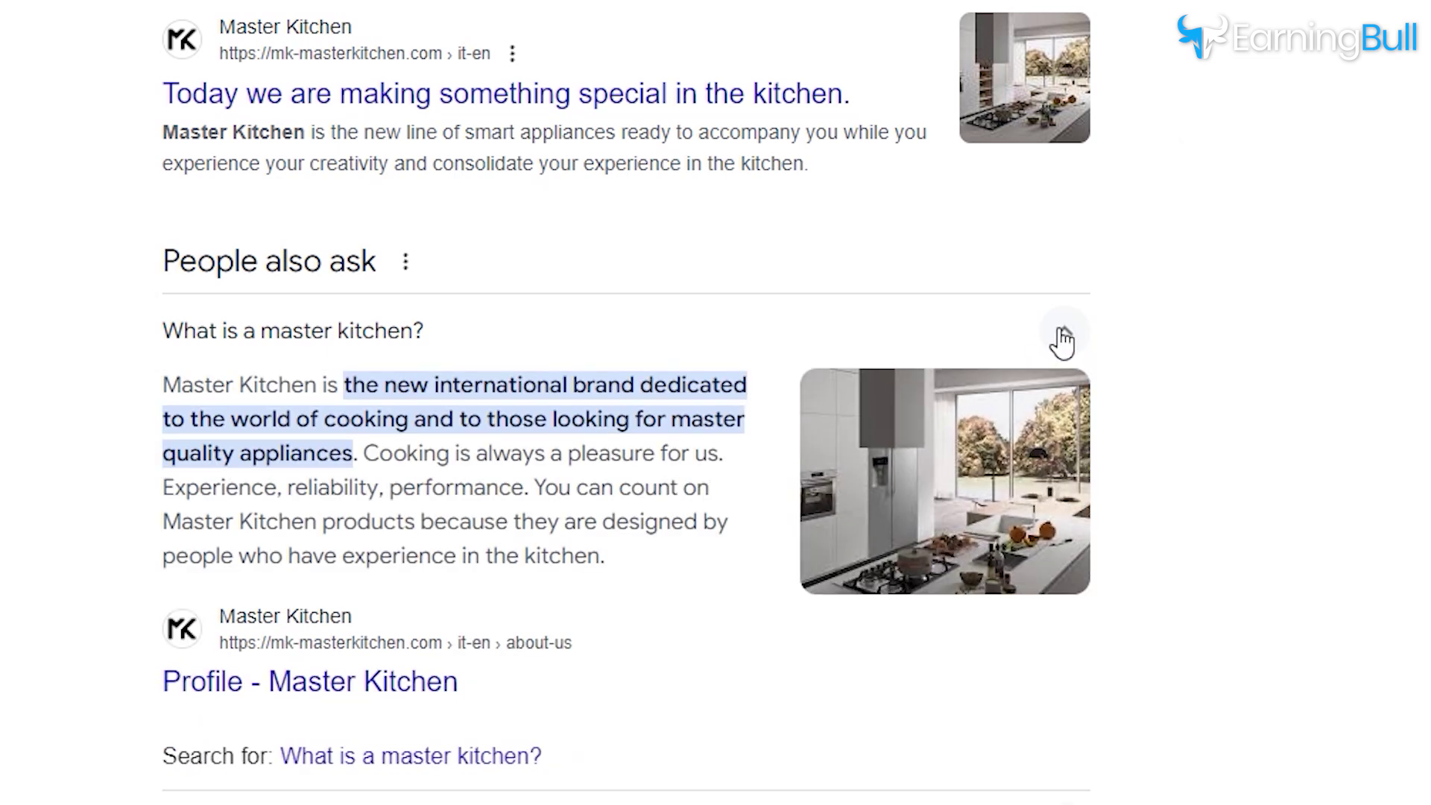
{"action": "left_click", "coordinate": [1064, 336]}
{"action": "left_click", "coordinate": [1067, 559]}
{"action": "scroll", "coordinate": [1064, 559], "scroll_direction": "down", "scroll_amount": 3}
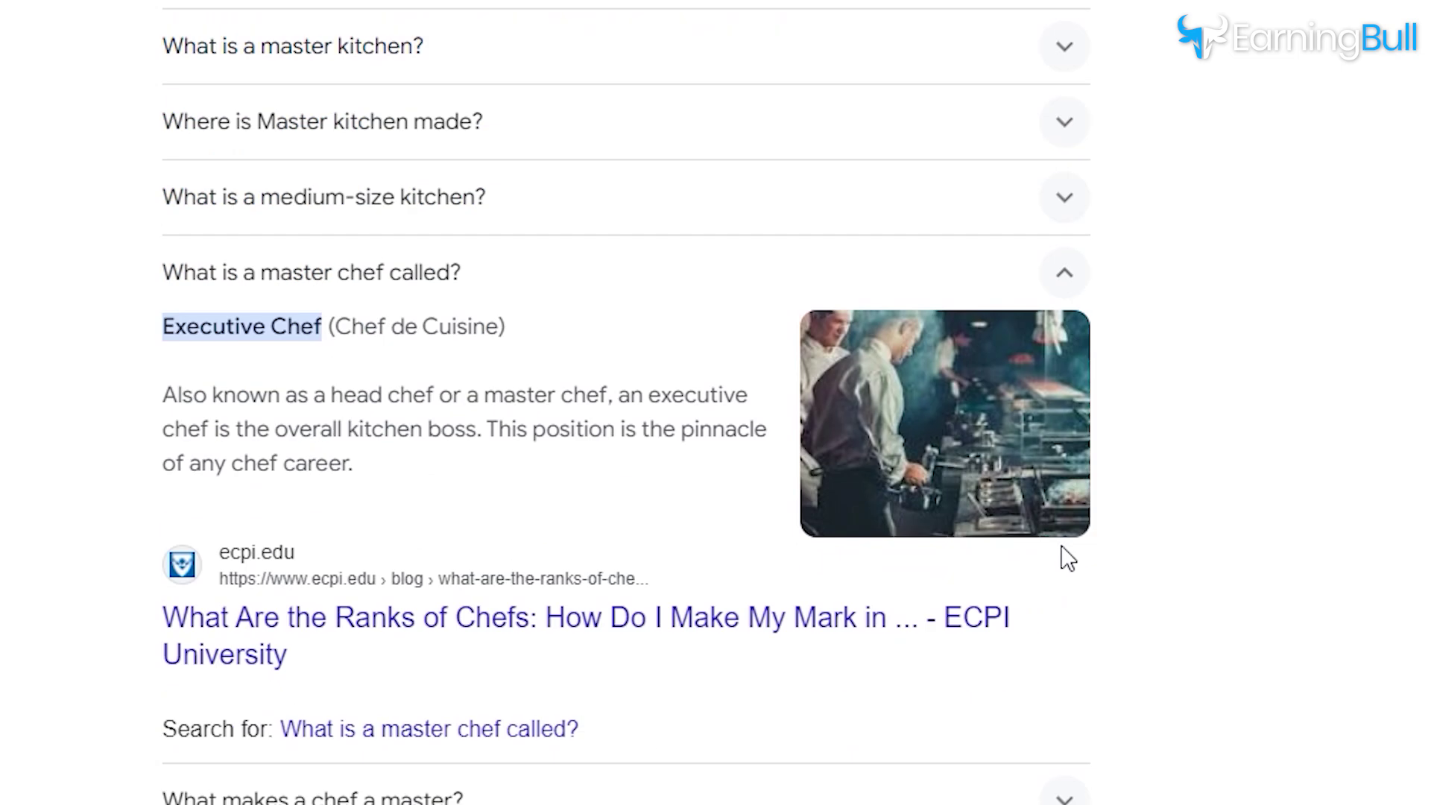
- Read Google's related answers to "What is a master chef called?" and "What is the meaning of MasterChef?"
{"action": "left_click_drag", "start_coordinate": [336, 395], "coordinate": [578, 391]}
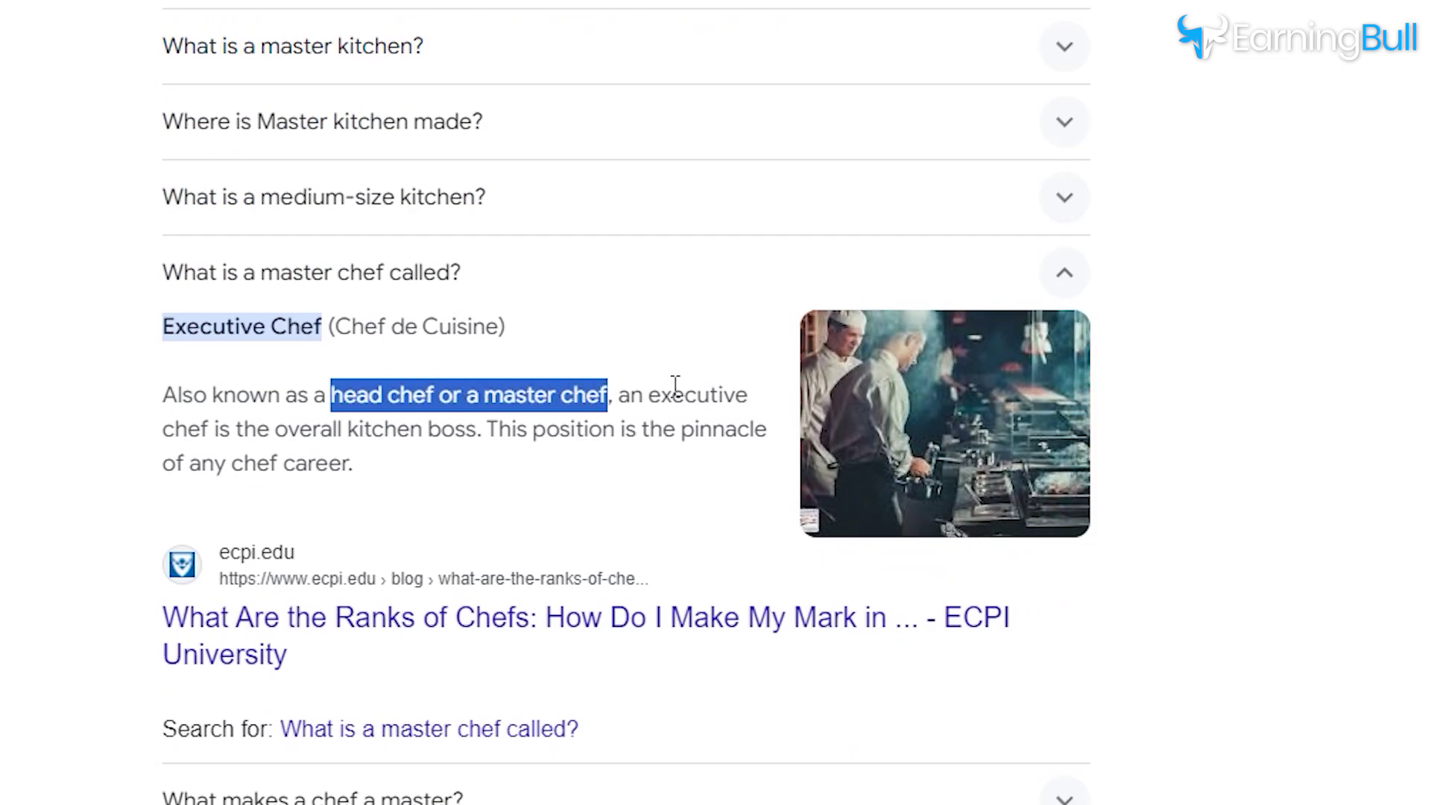
{"action": "left_click", "coordinate": [1064, 272]}
{"action": "scroll", "coordinate": [1129, 280], "scroll_direction": "down", "scroll_amount": 2}
{"action": "left_click", "coordinate": [1061, 284]}
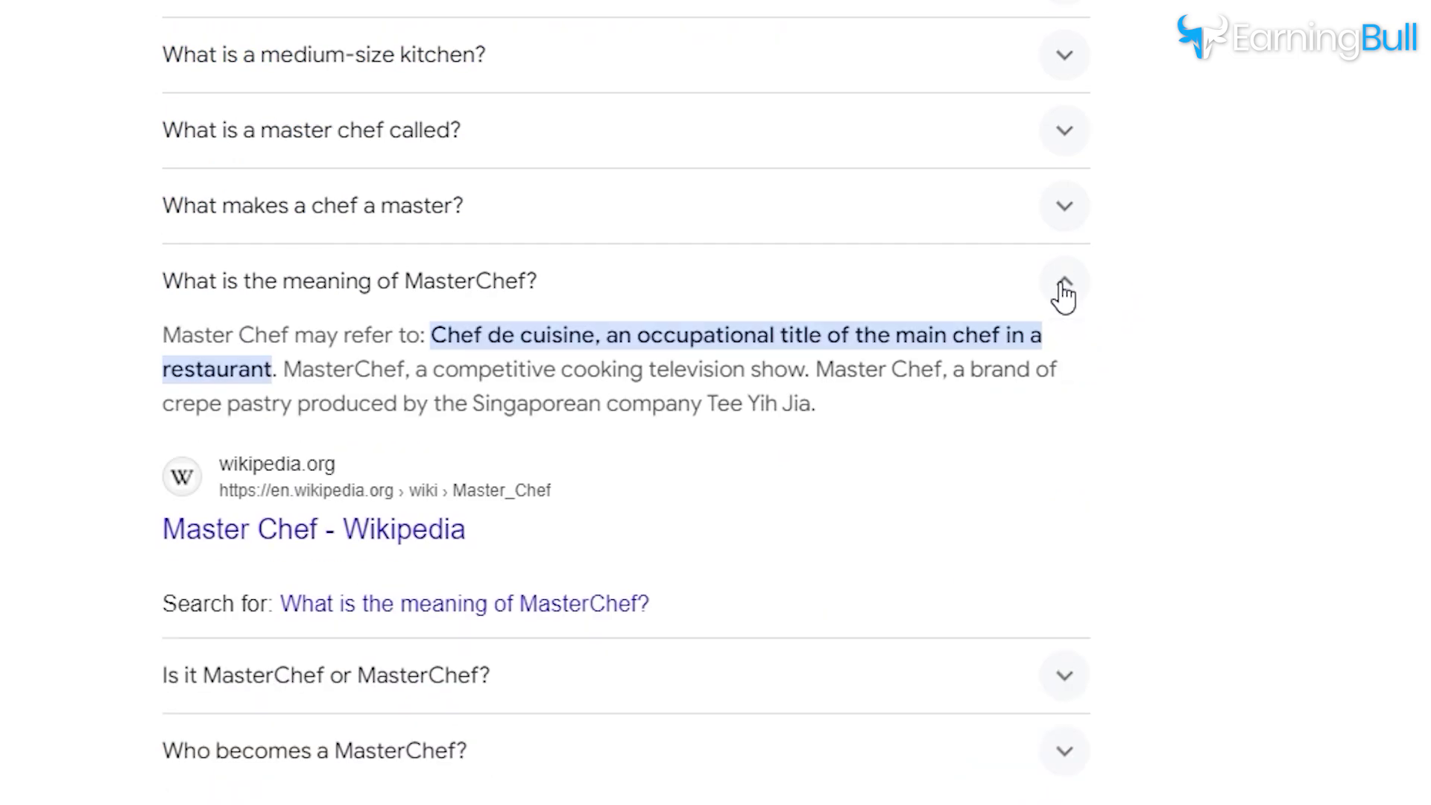
{"action": "left_click", "coordinate": [1070, 287]}
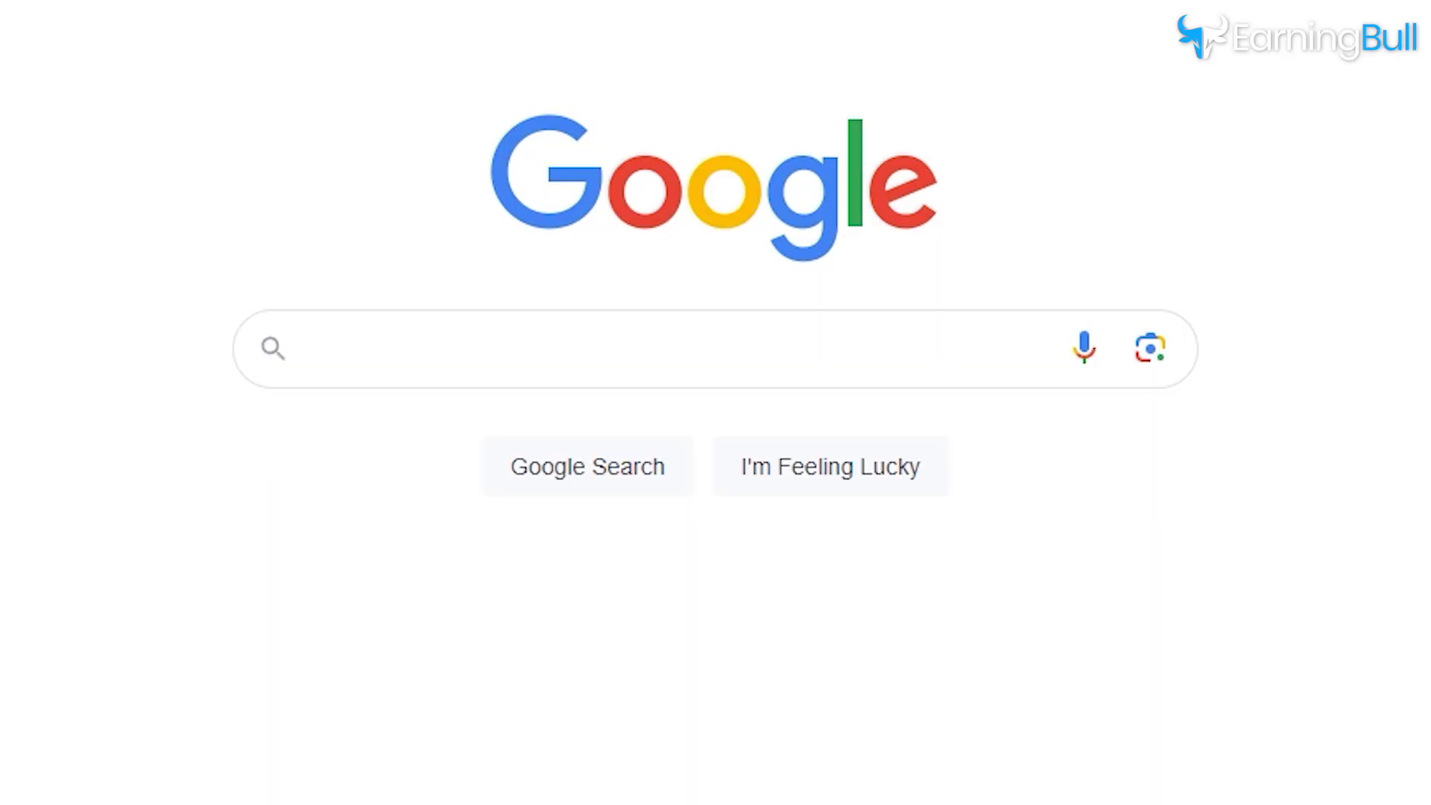
{"action": "left_click", "coordinate": [586, 355]}
{"action": "type", "text": "Master the Kitchen"}
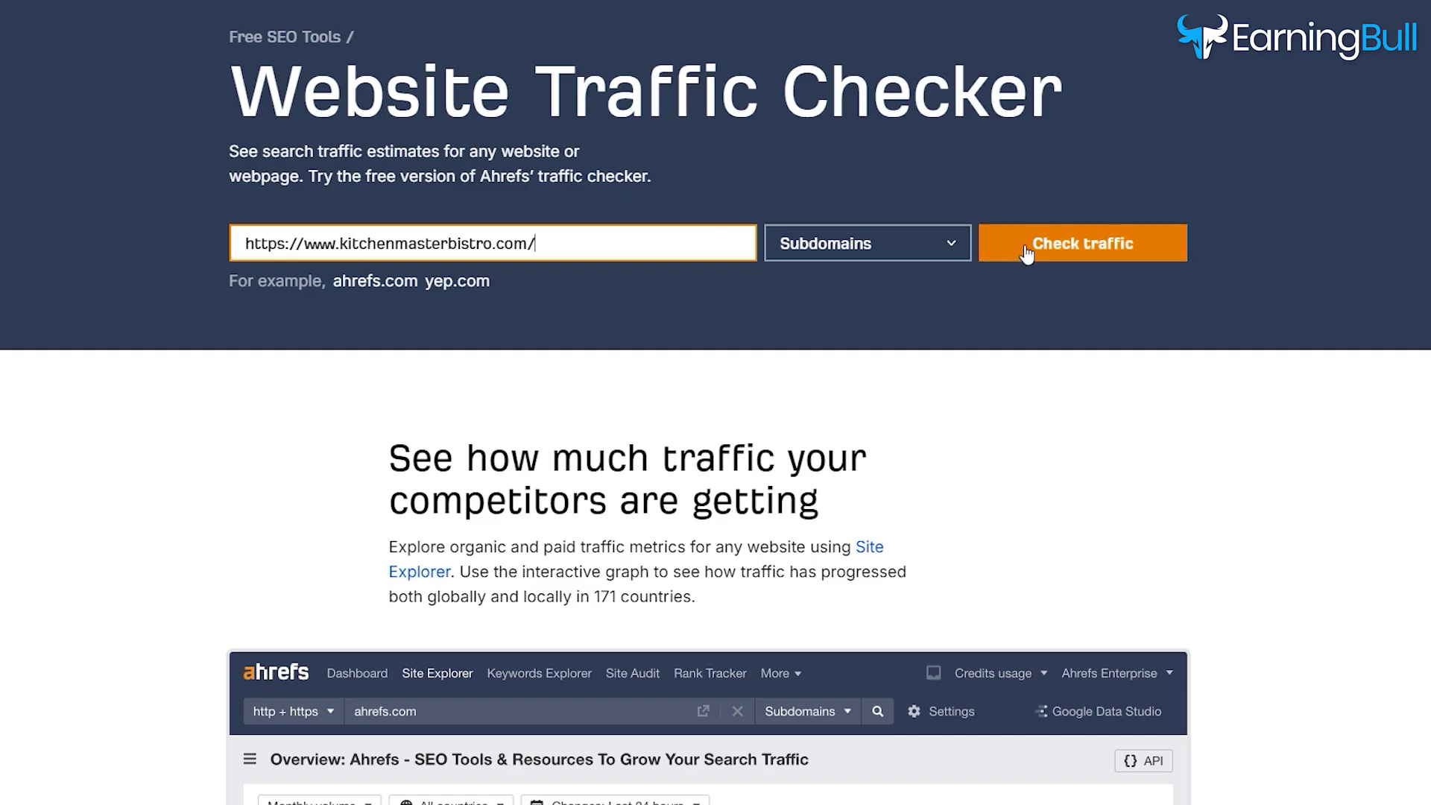
{"action": "left_click", "coordinate": [1002, 248]}
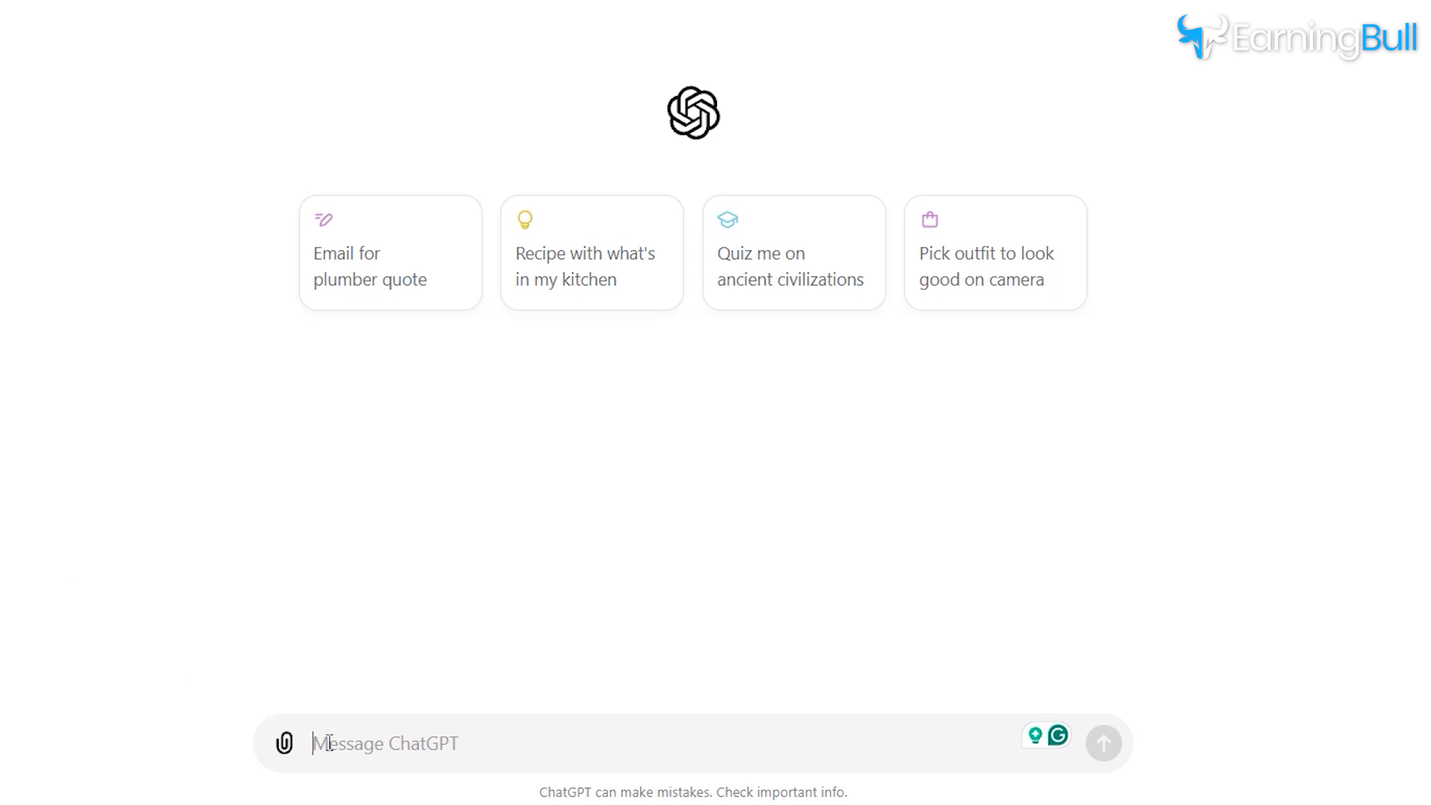
- Ask ChatGPT for a 2-page article on "Master the Kitchen: Essential Cooking Tips for Home Chefs" using the collected keywords
{"action": "type", "text": "create an article regarding the \"Master the Kitchen: Essential Cooking Tips for Home Chefs\""}
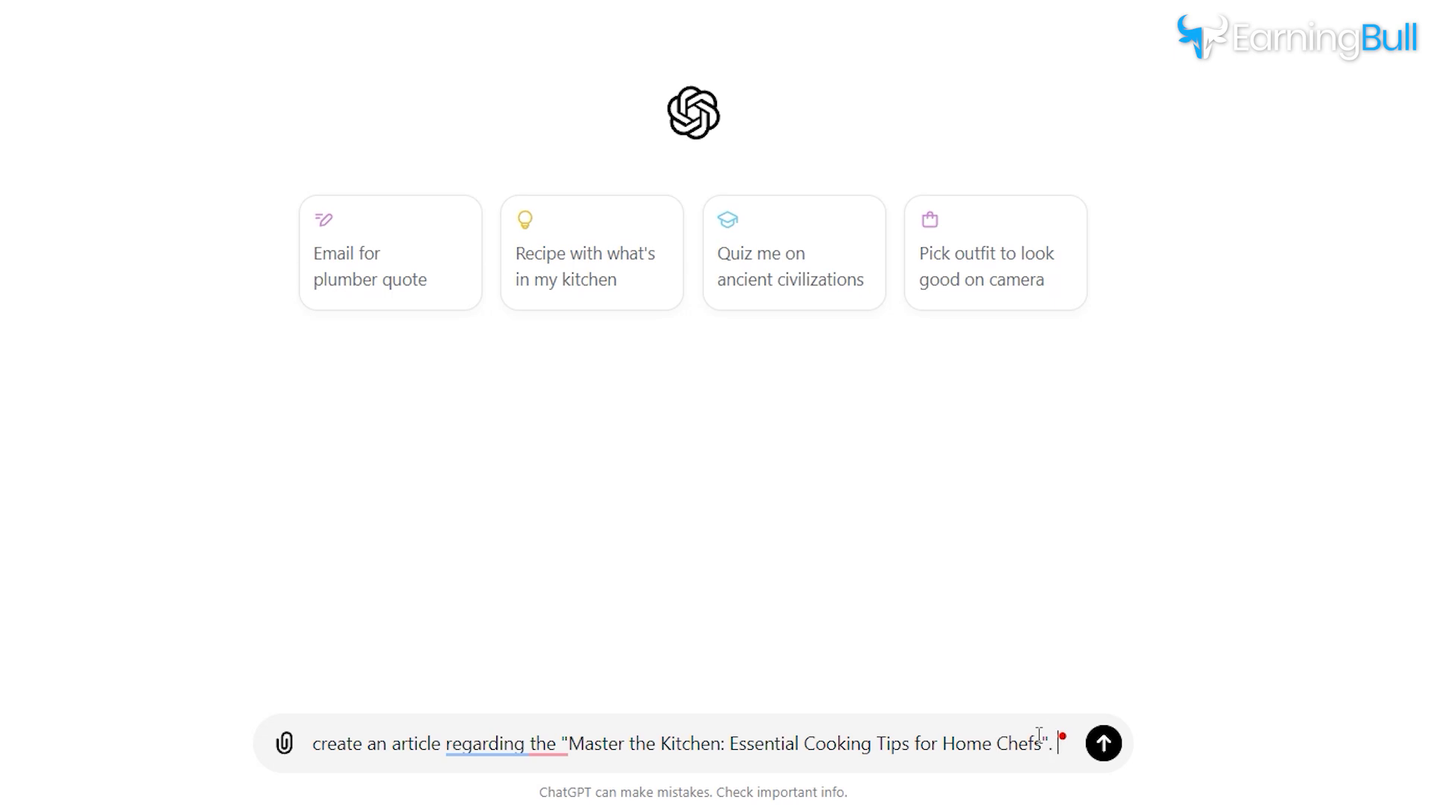
{"action": "type", "text": "pages and us"}
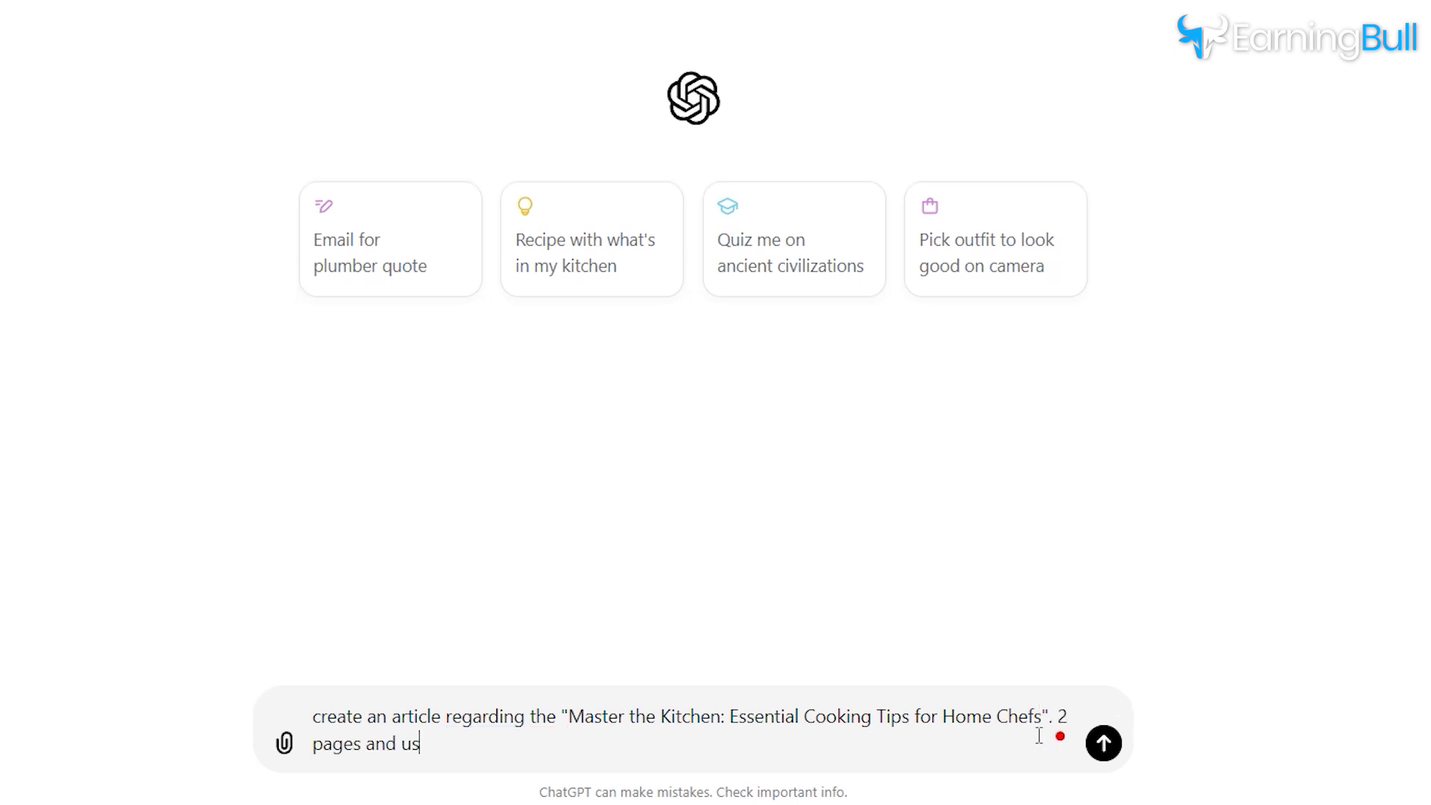
{"action": "type", "text": "e the following keywords:"}
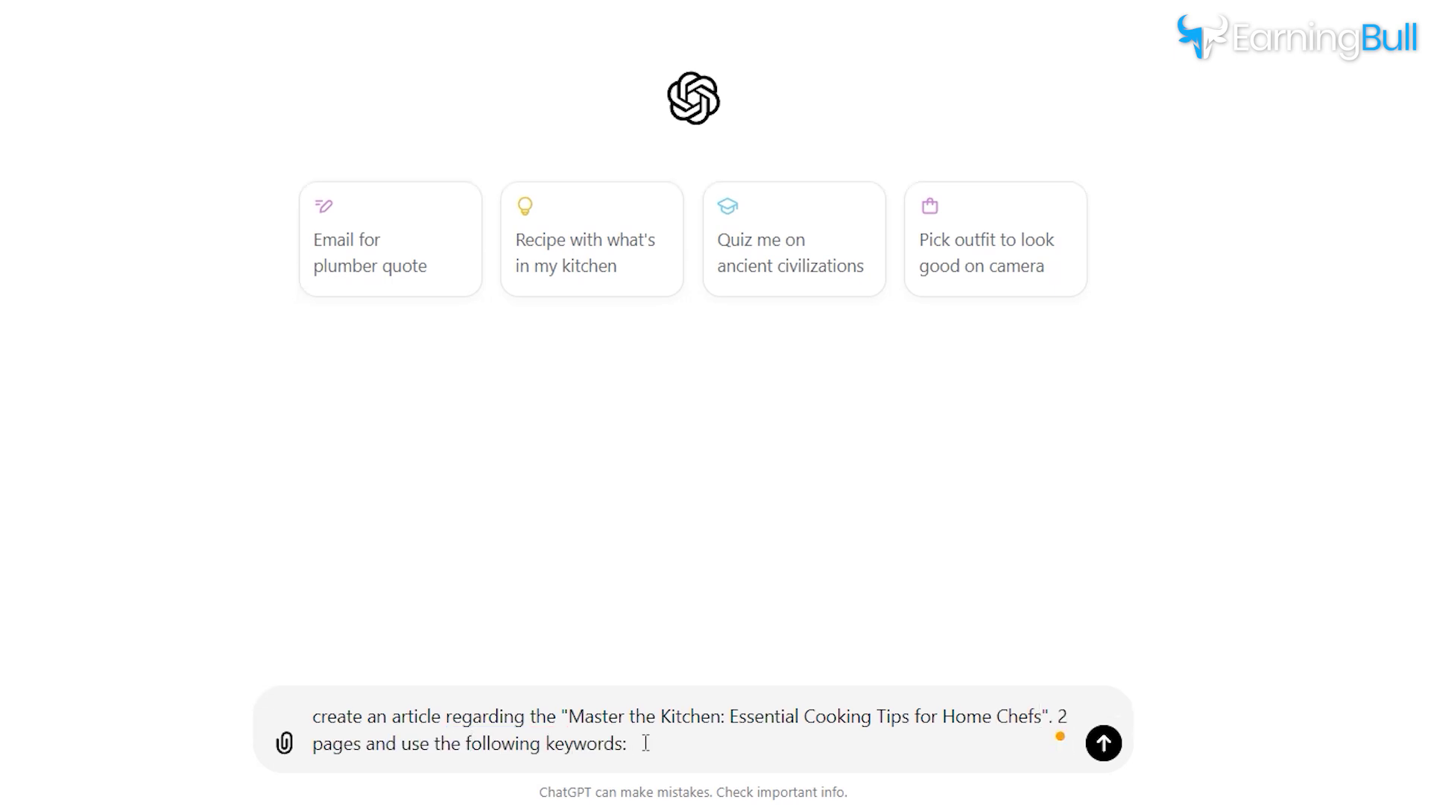
{"action": "type", "text": "food network/ the kitchen classic recipes to master kitchen master master kitchen chef tips good things to cook recipes everyone should know Essential cooking skills for beginners Basic cooking skills for young adults"}
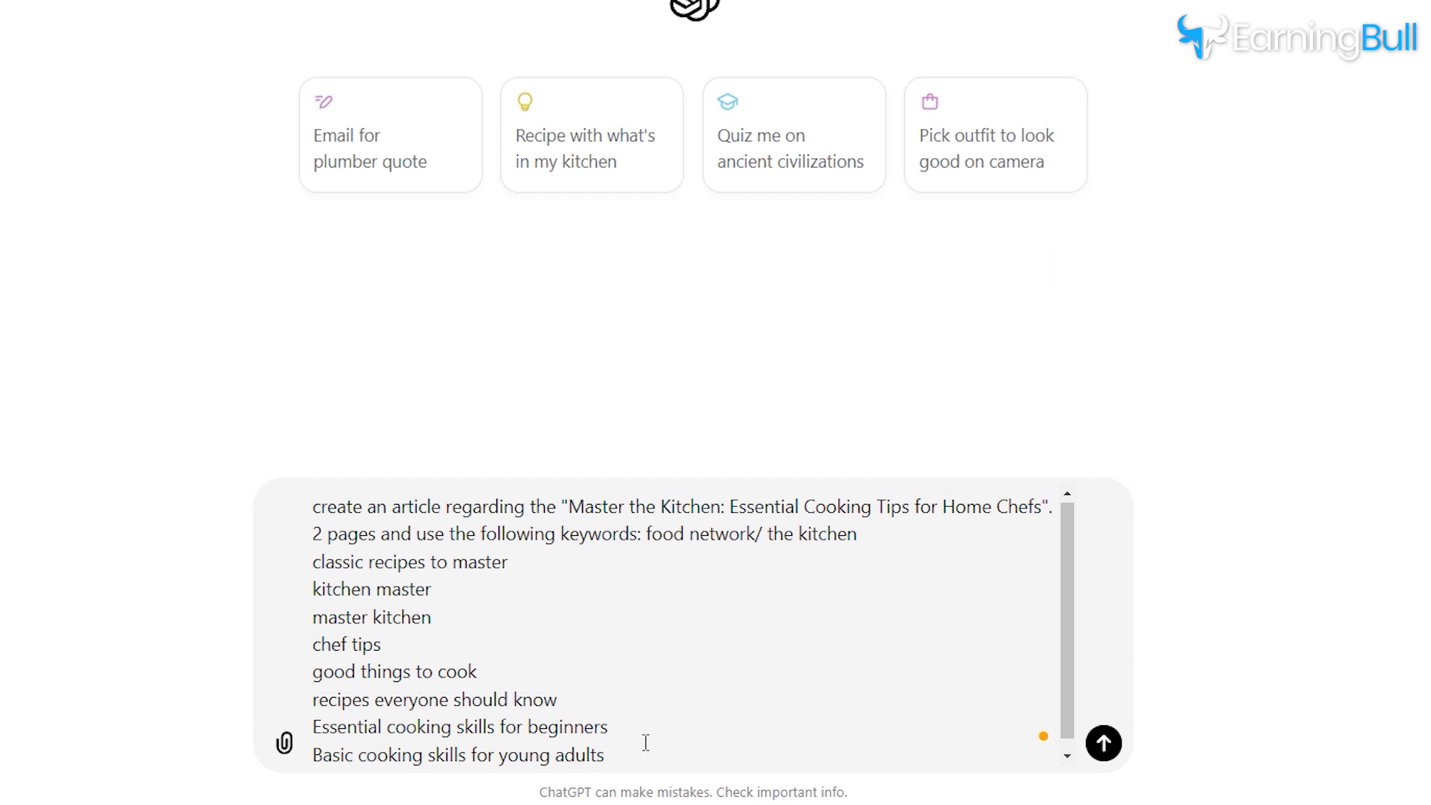
{"action": "key", "text": "Return"}
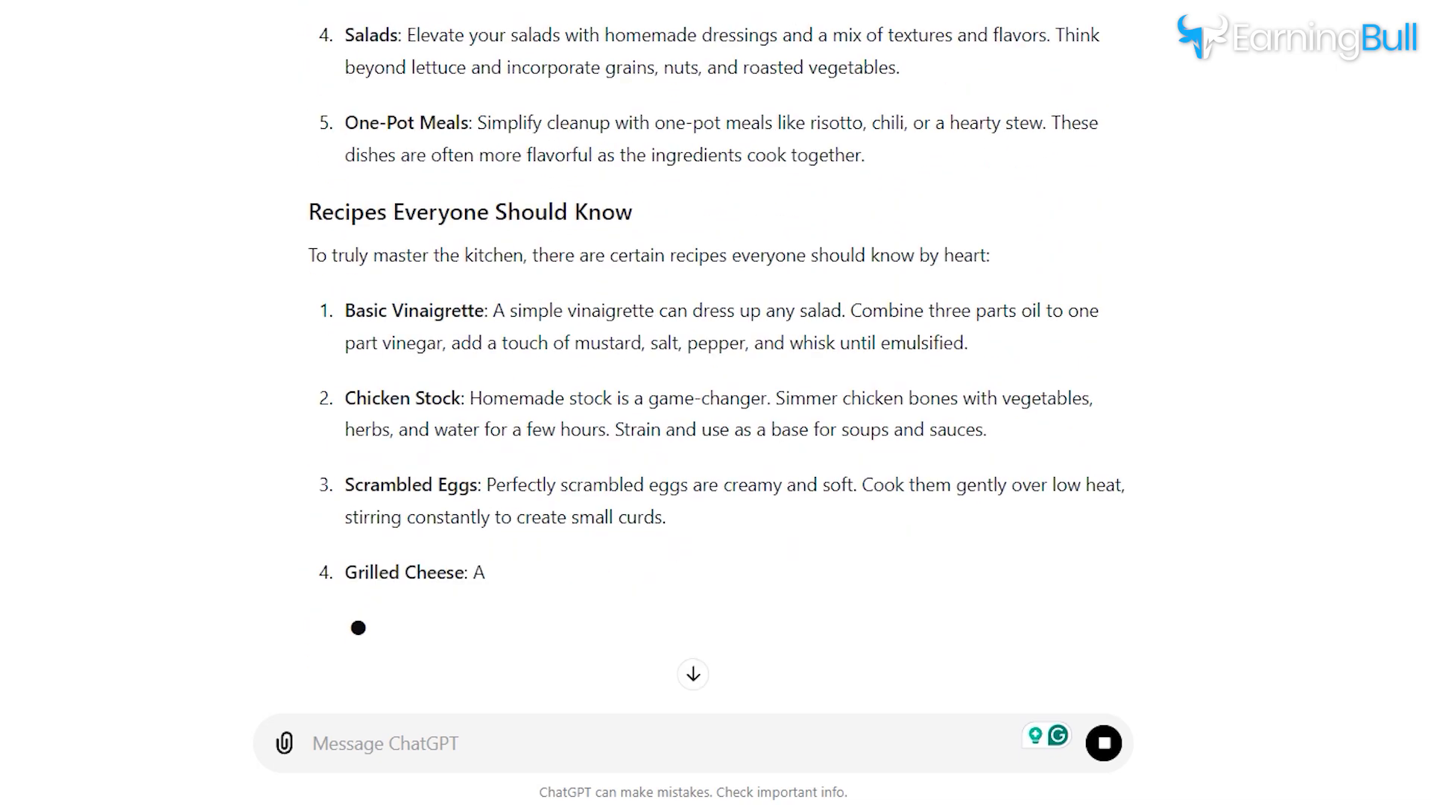
- Ask ChatGPT to generate an image related to this article
{"action": "type", "text": "generate an image "}
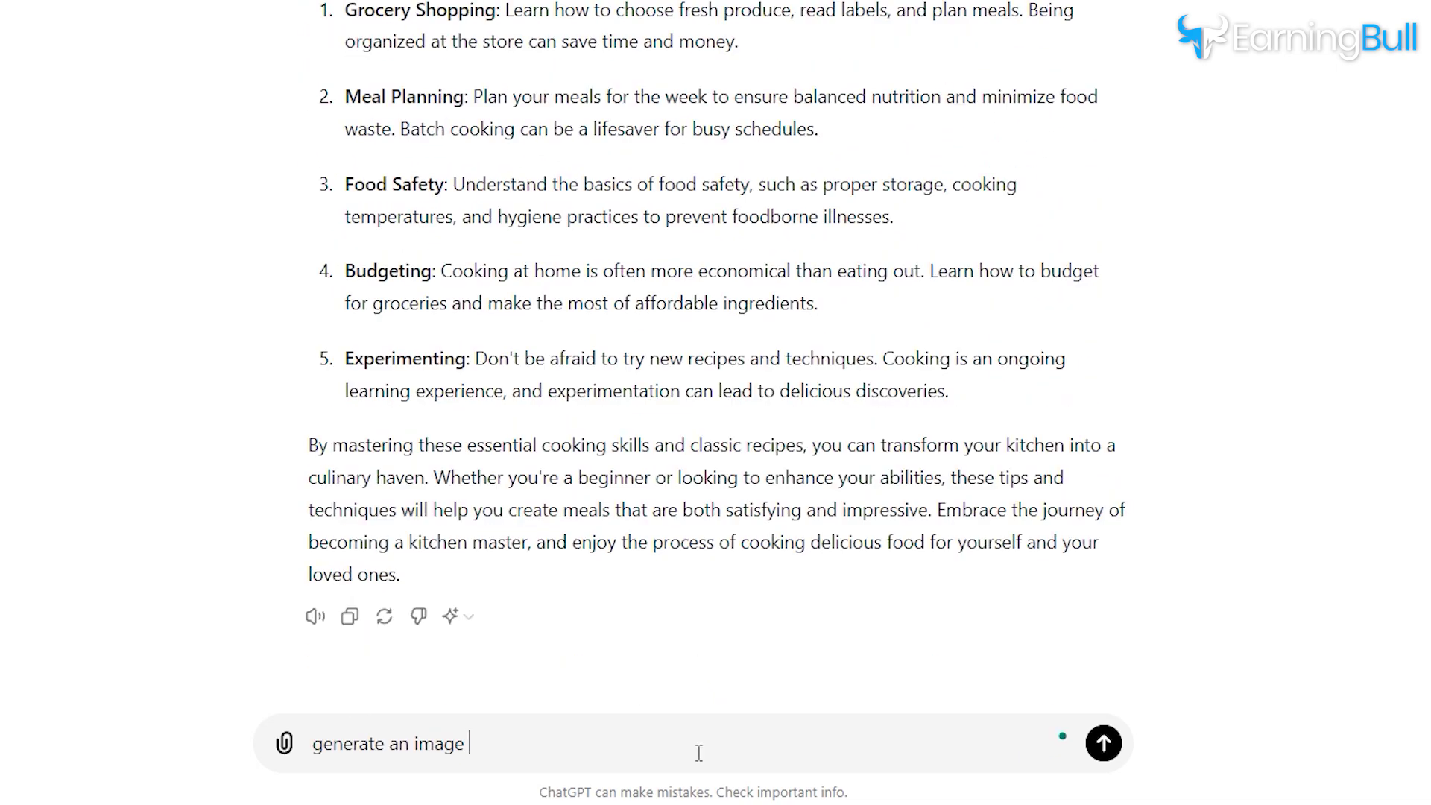
{"action": "type", "text": "related to this article"}
{"action": "key", "text": "Return"}
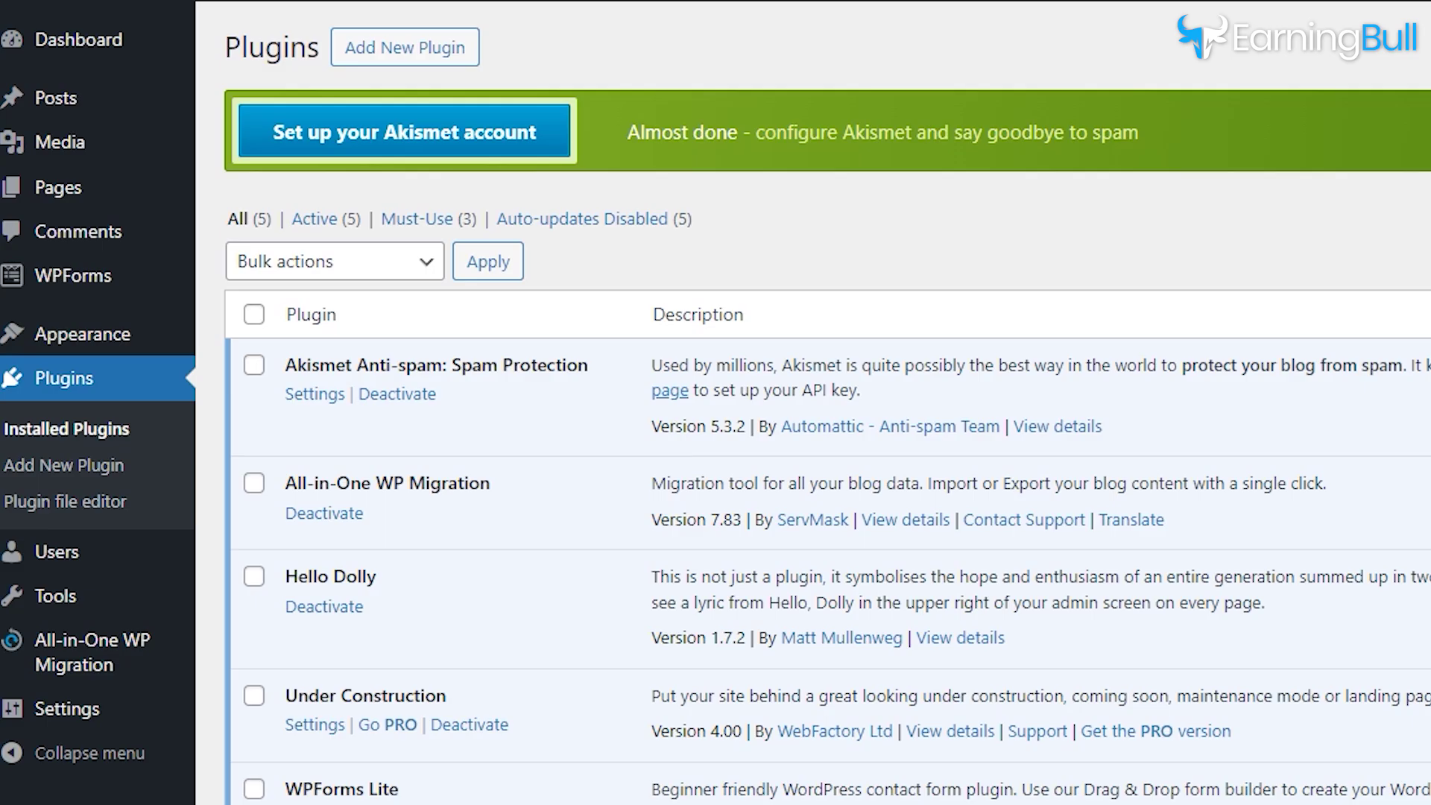
- Switch to the WordPress posts list and move the "Hello World" post to the bin
{"action": "mouse_move", "coordinate": [91, 113]}
{"action": "left_click", "coordinate": [223, 112]}
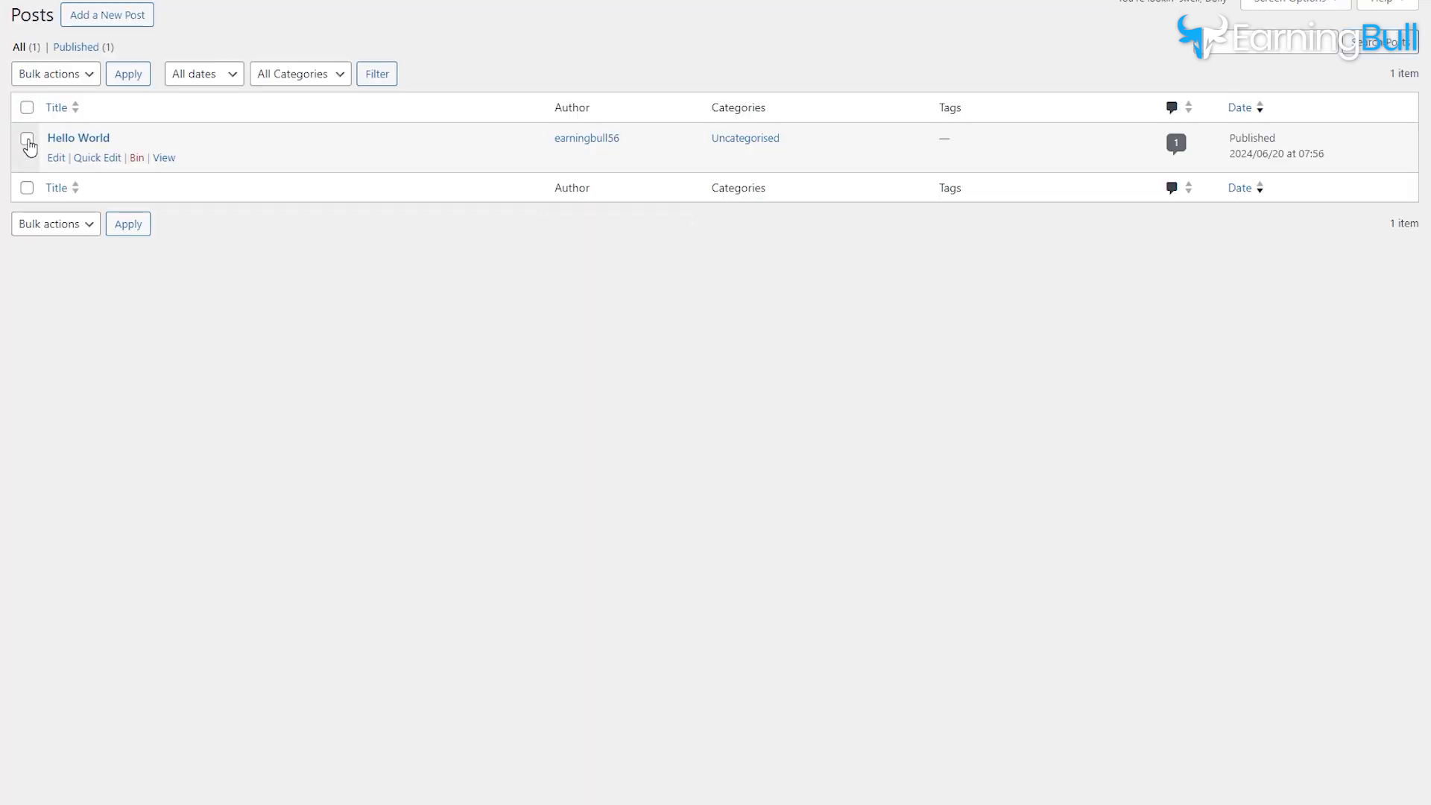
{"action": "left_click", "coordinate": [27, 139]}
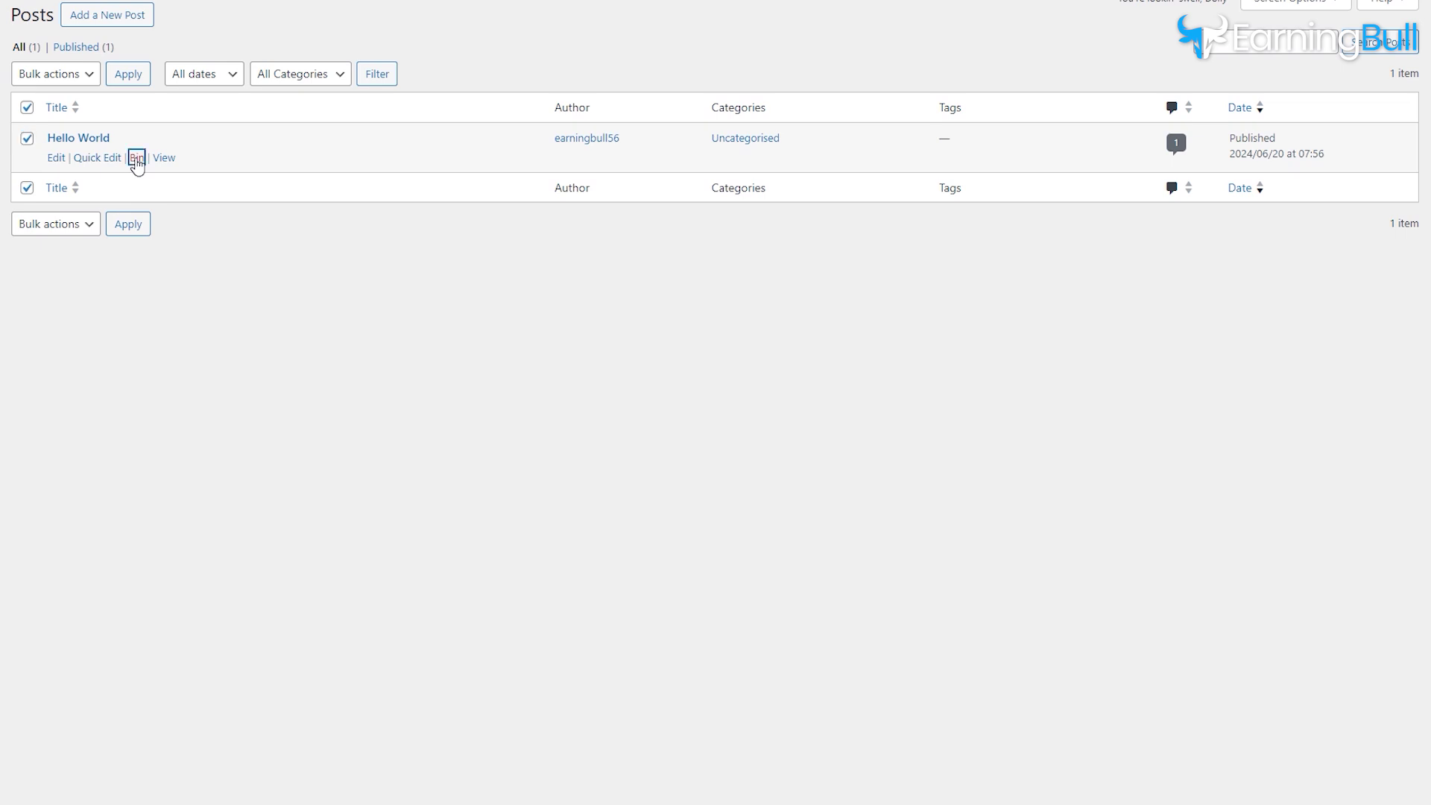
{"action": "left_click", "coordinate": [137, 159]}
- Create a new WordPress post, insert the generated cooking article as its content, and look it over
{"action": "left_click", "coordinate": [107, 15]}
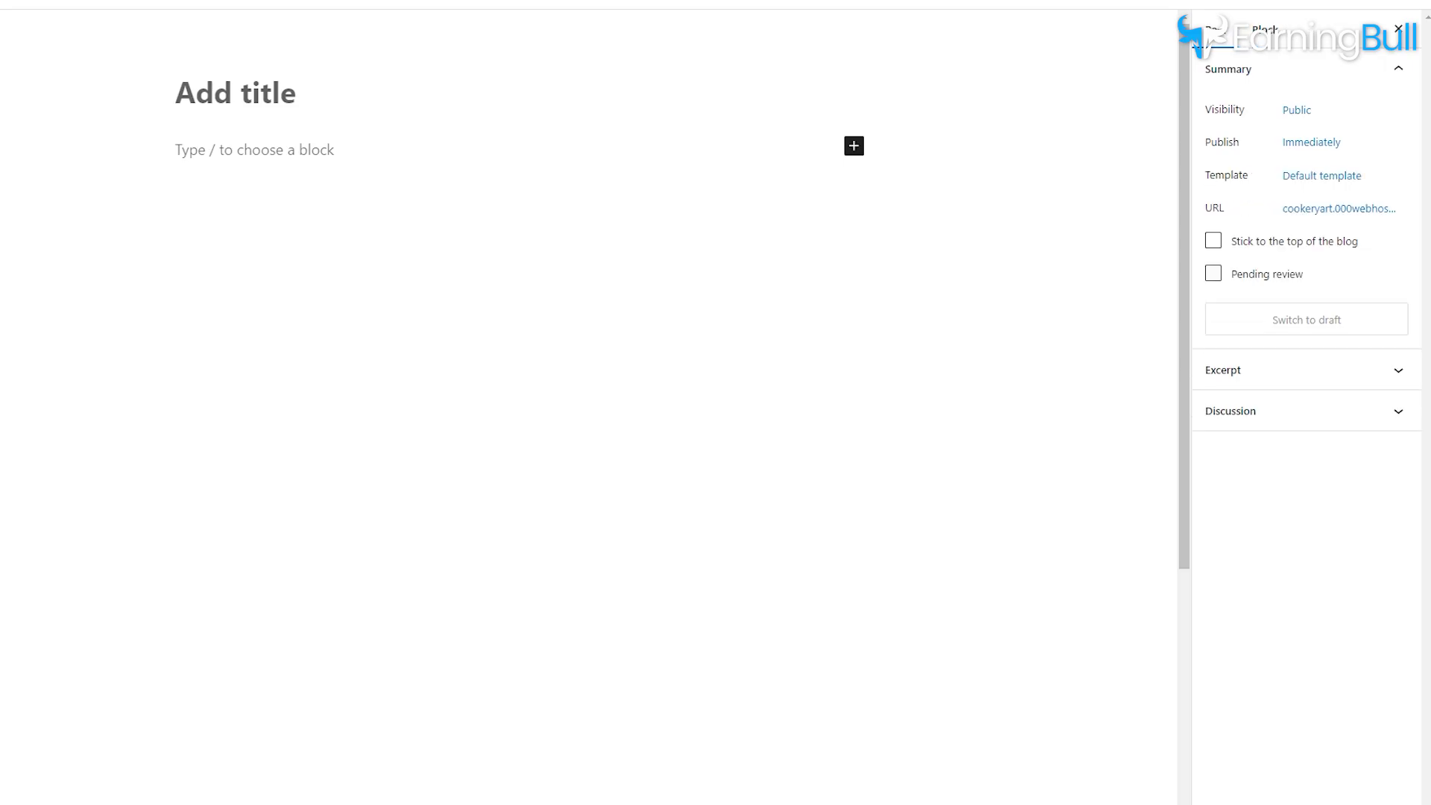
{"action": "left_click_drag", "start_coordinate": [313, 222], "coordinate": [822, 221]}
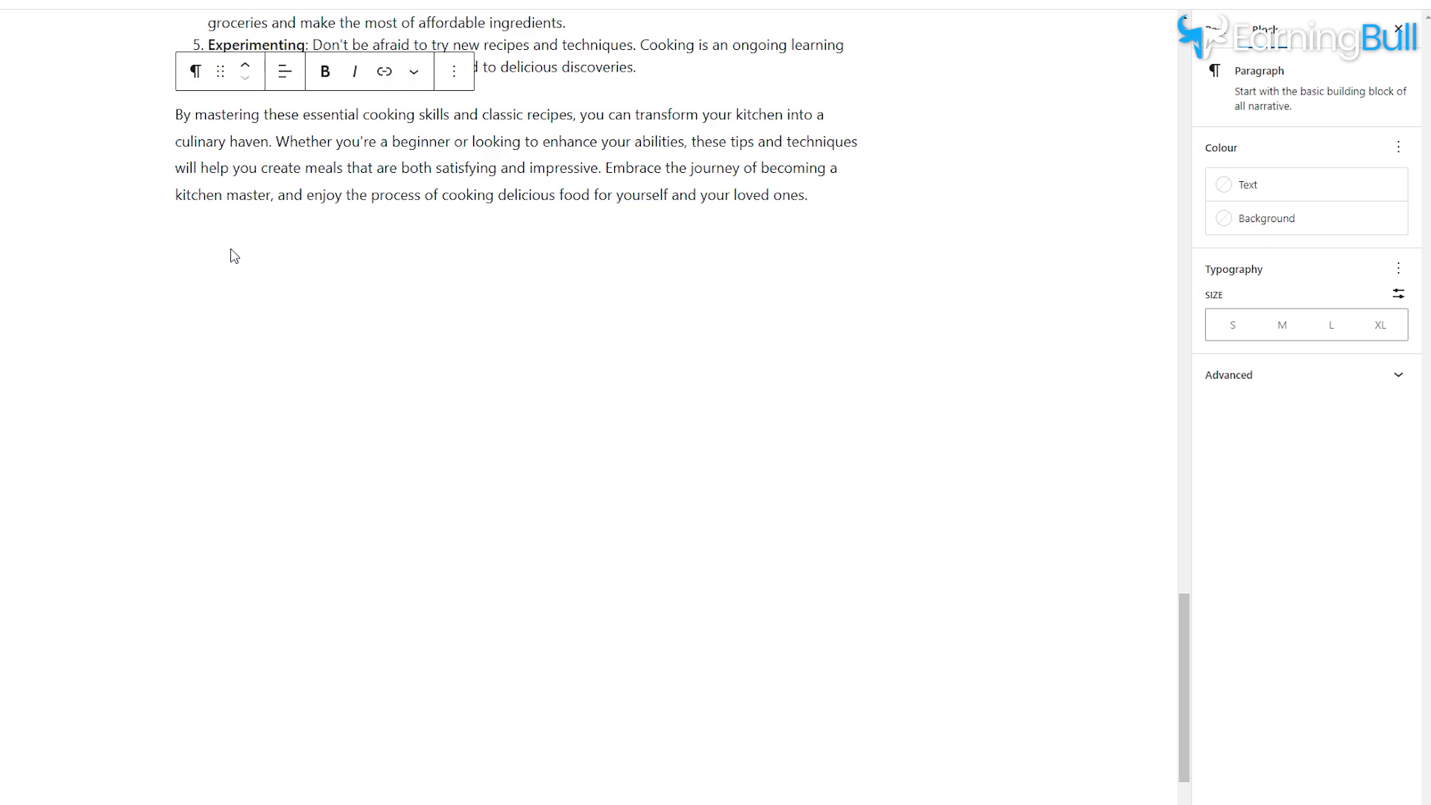
{"action": "scroll", "coordinate": [246, 298], "scroll_direction": "up", "scroll_amount": 15}
{"action": "scroll", "coordinate": [264, 326], "scroll_direction": "up", "scroll_amount": 10}
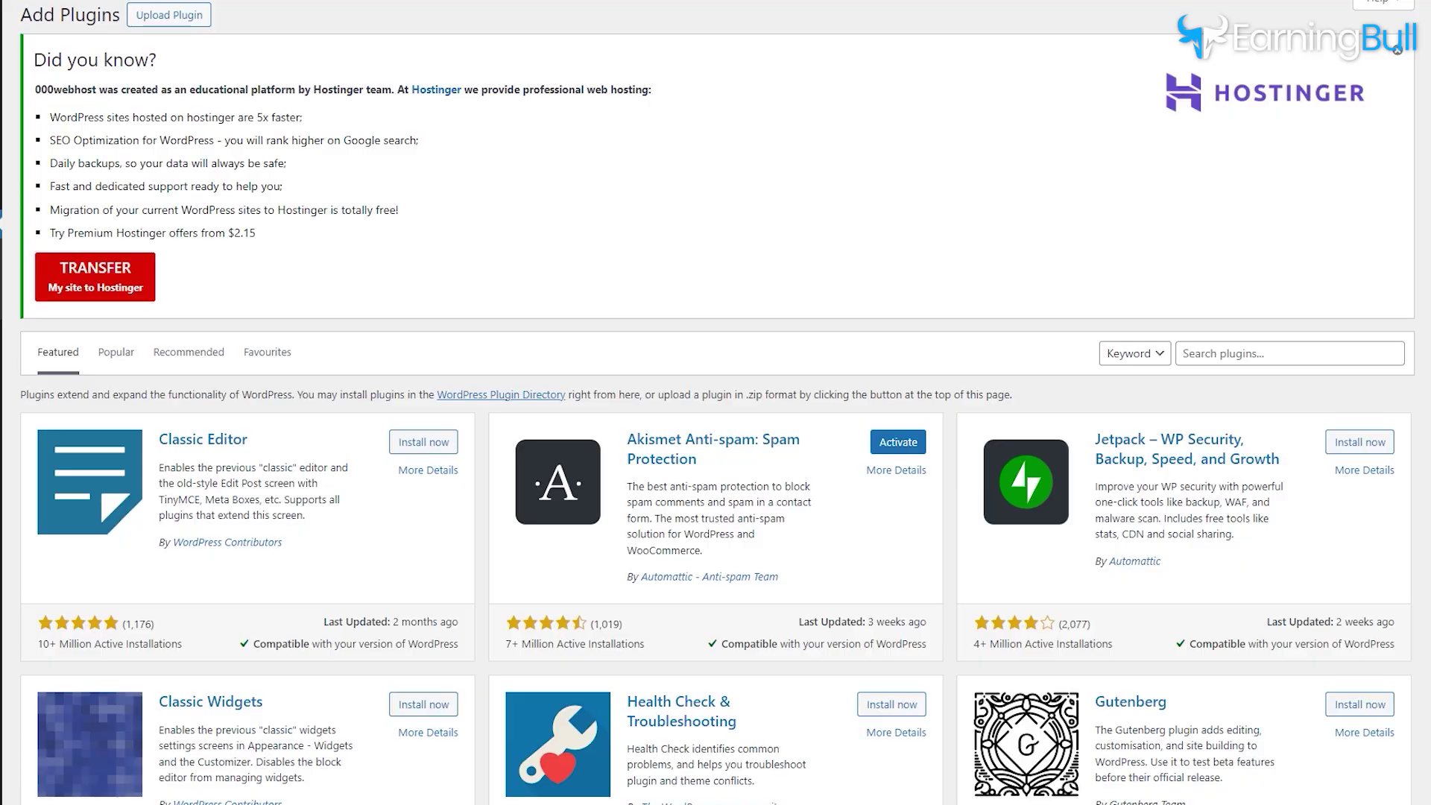
- Find the Rank Math SEO plugin by searching for "Rank Math" and install it
{"action": "left_click", "coordinate": [1207, 349]}
{"action": "type", "text": "Rank Math"}
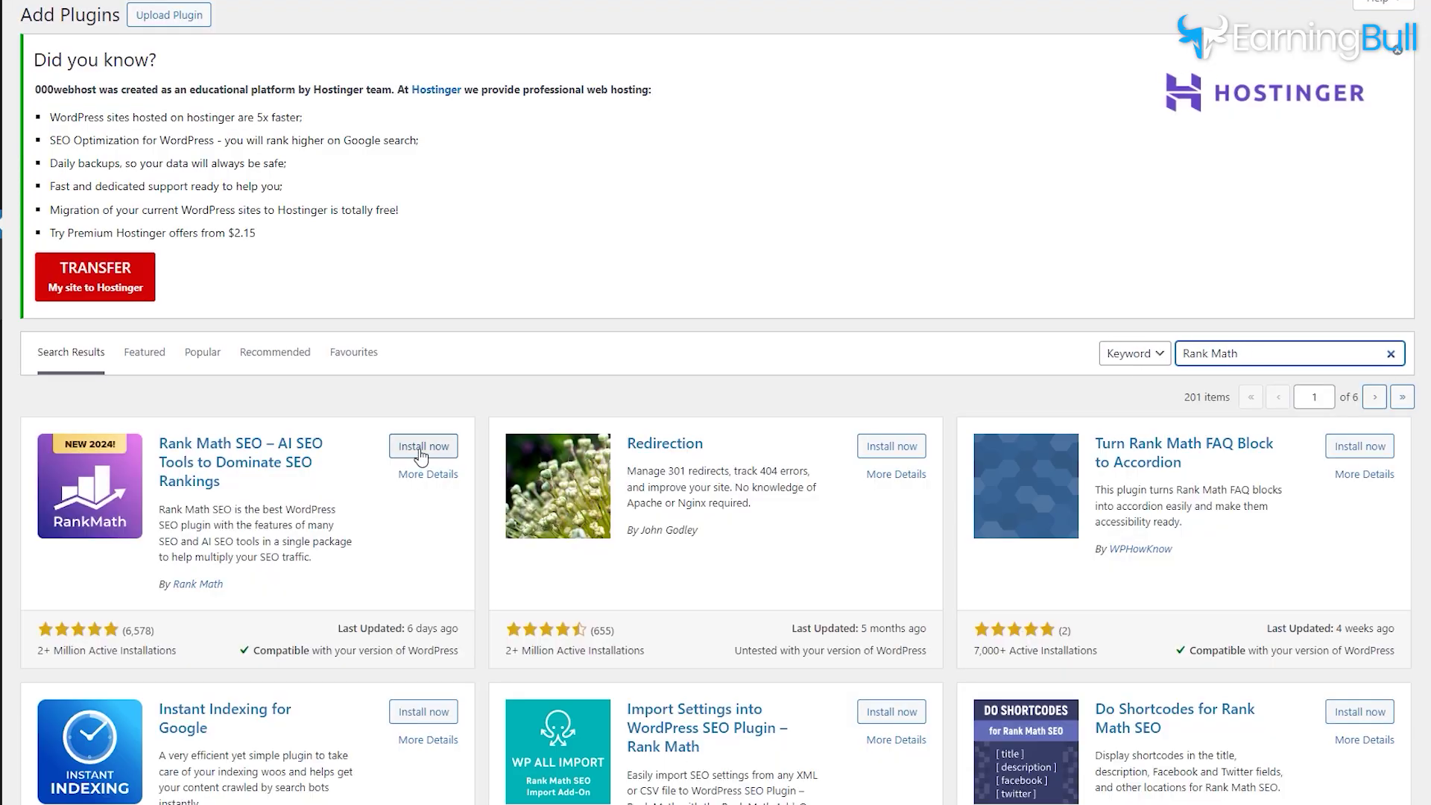
{"action": "left_click", "coordinate": [415, 446]}
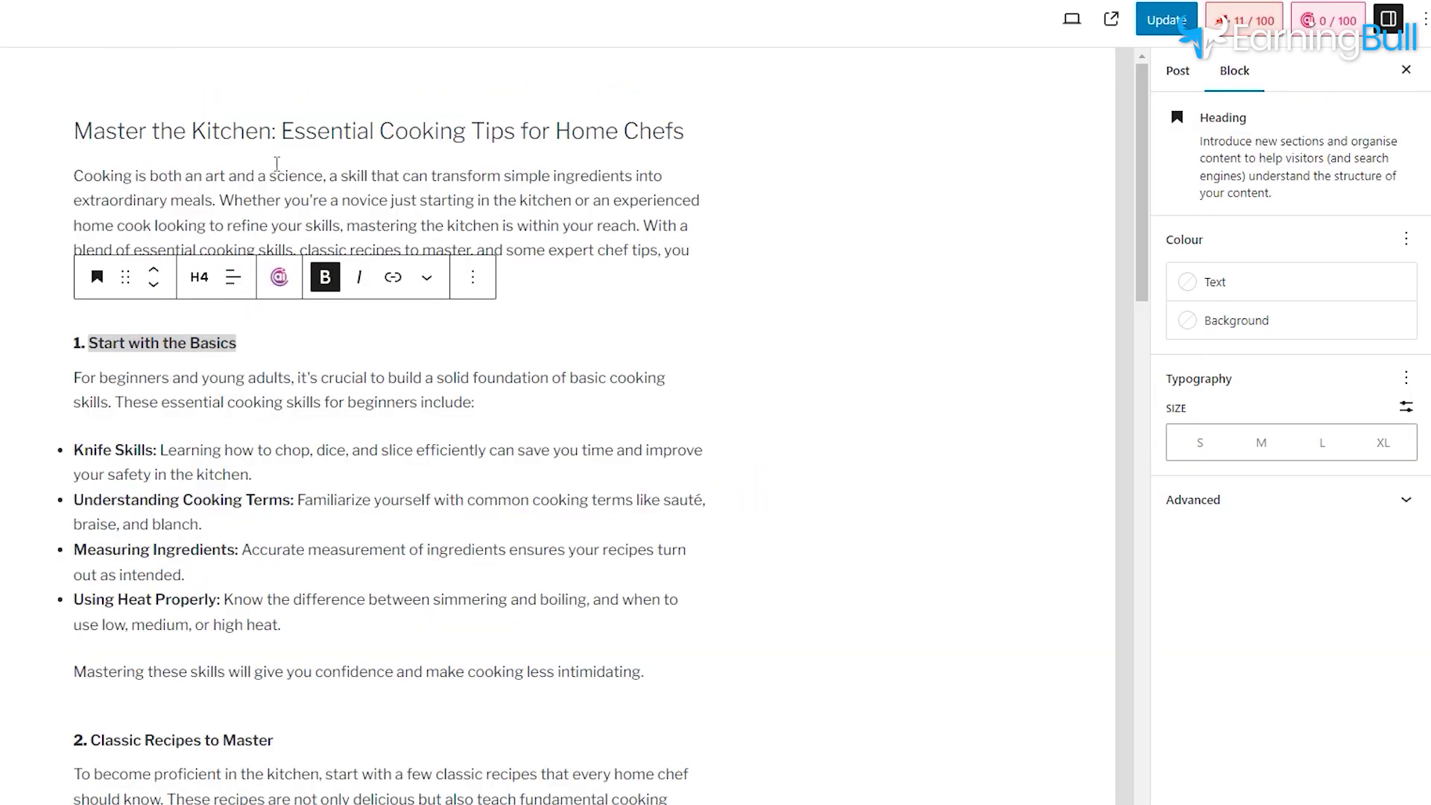
- Apply Rank Math Content AI's Improve option to the article's introductory paragraph
{"action": "left_click", "coordinate": [276, 153]}
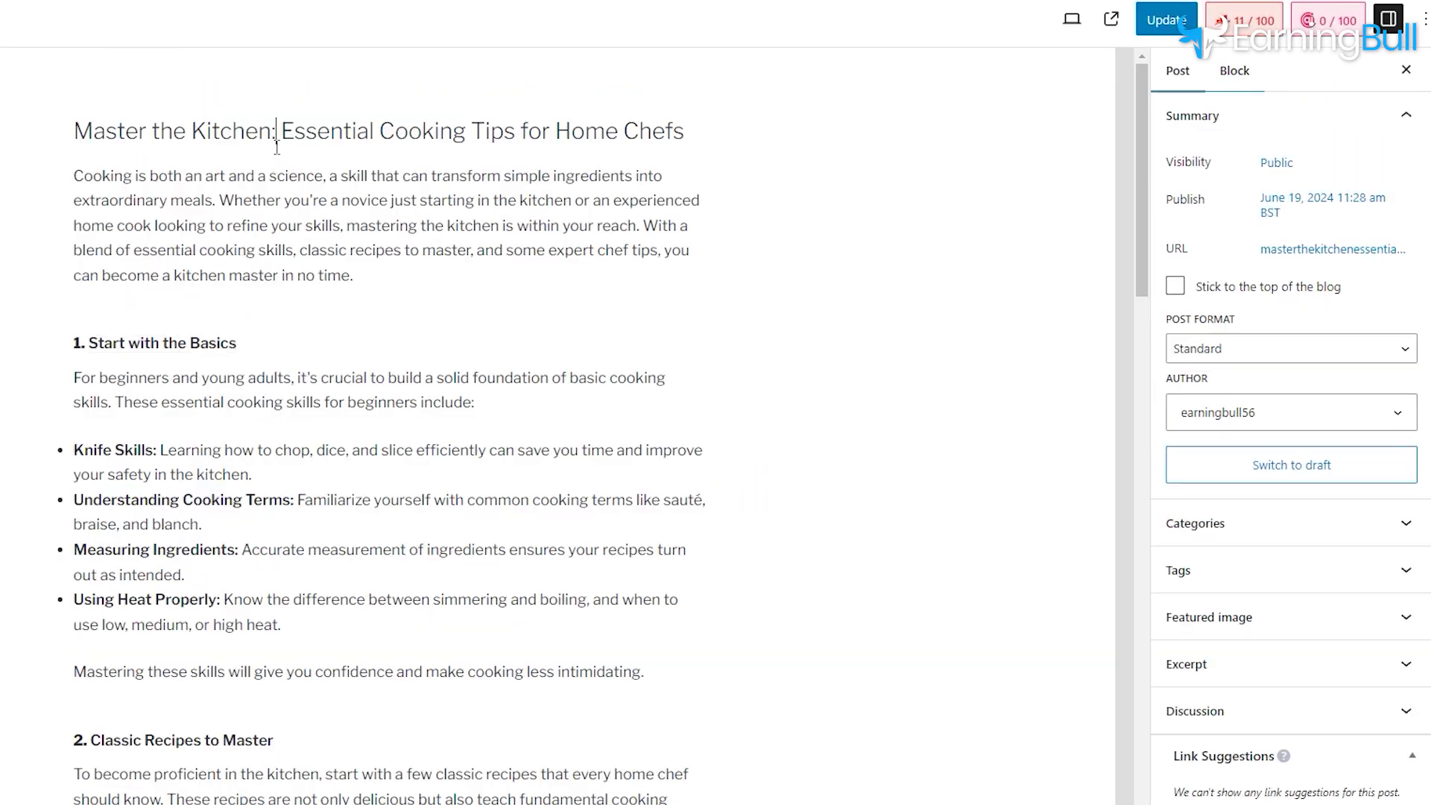
{"action": "left_click", "coordinate": [285, 200]}
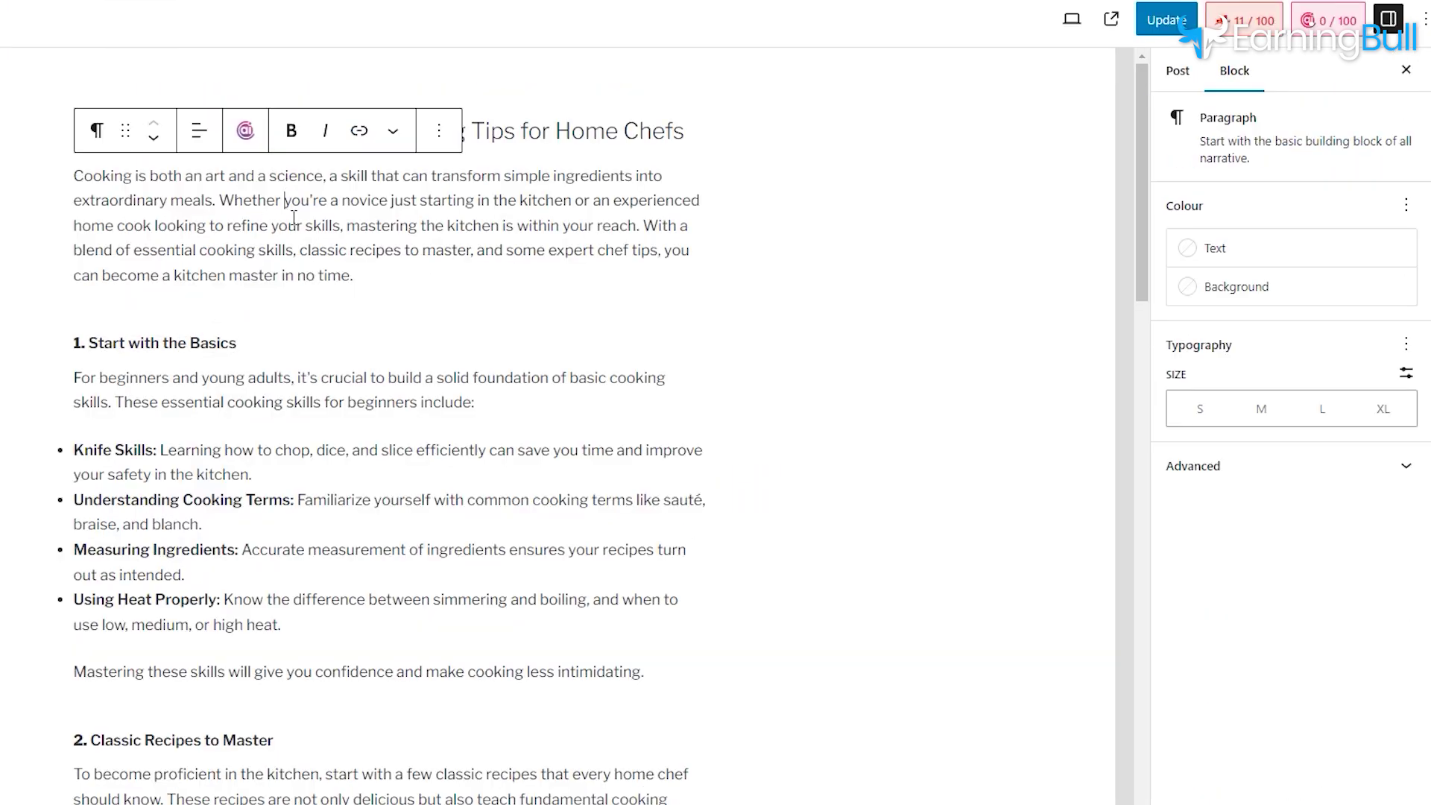
{"action": "left_click", "coordinate": [245, 132]}
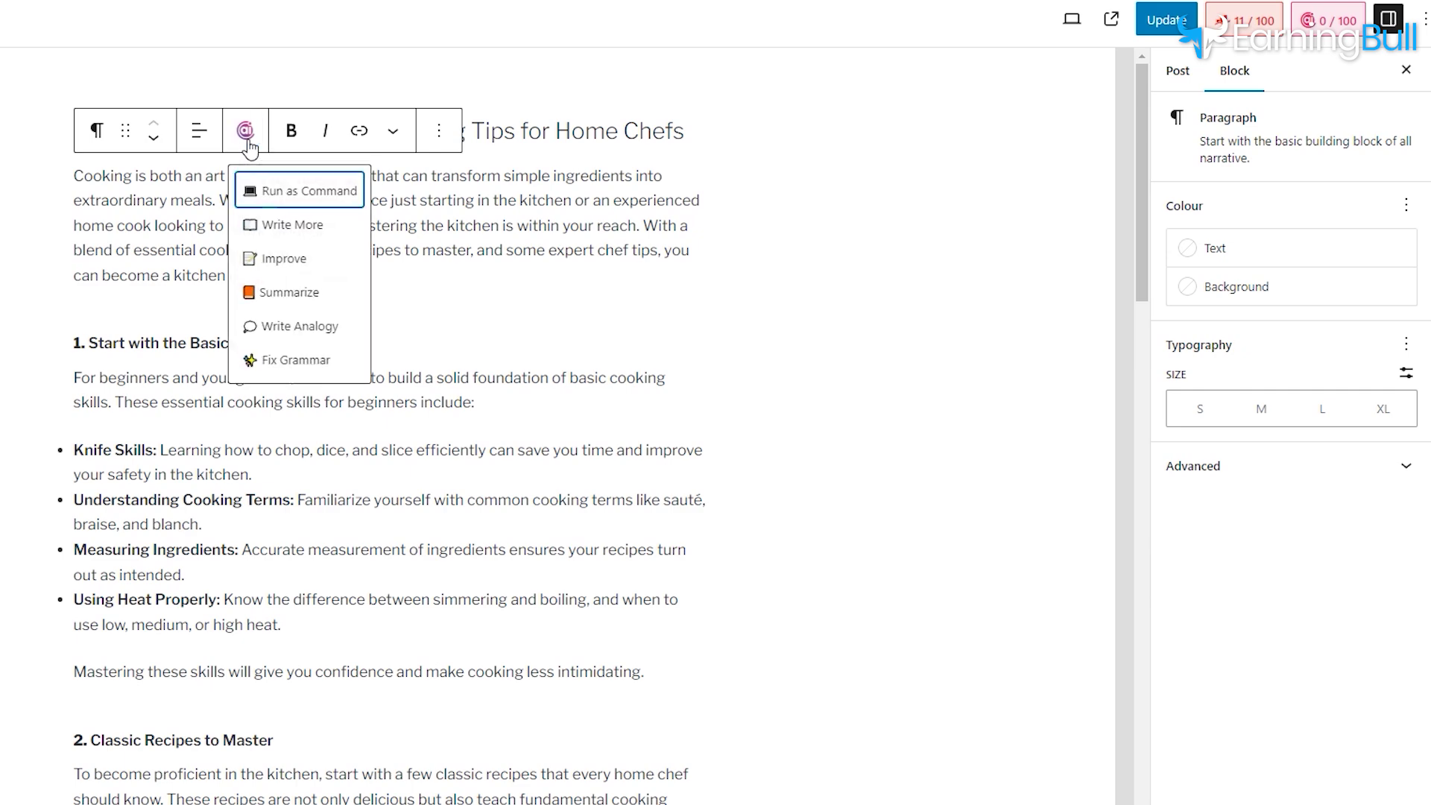
{"action": "left_click", "coordinate": [291, 259]}
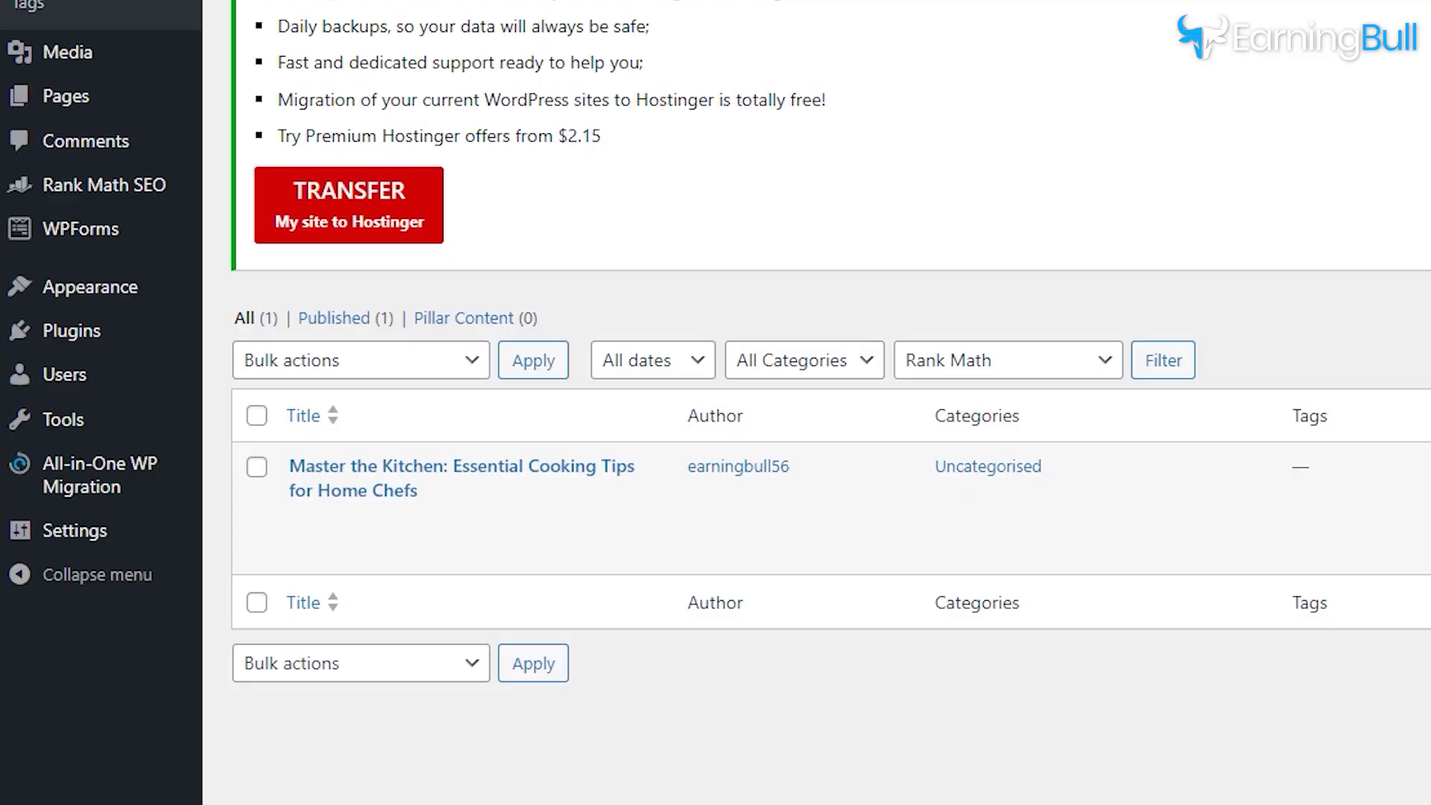
- Find the Pretty Links plugin by searching for "Pretty Links" and install it
{"action": "mouse_move", "coordinate": [90, 339]}
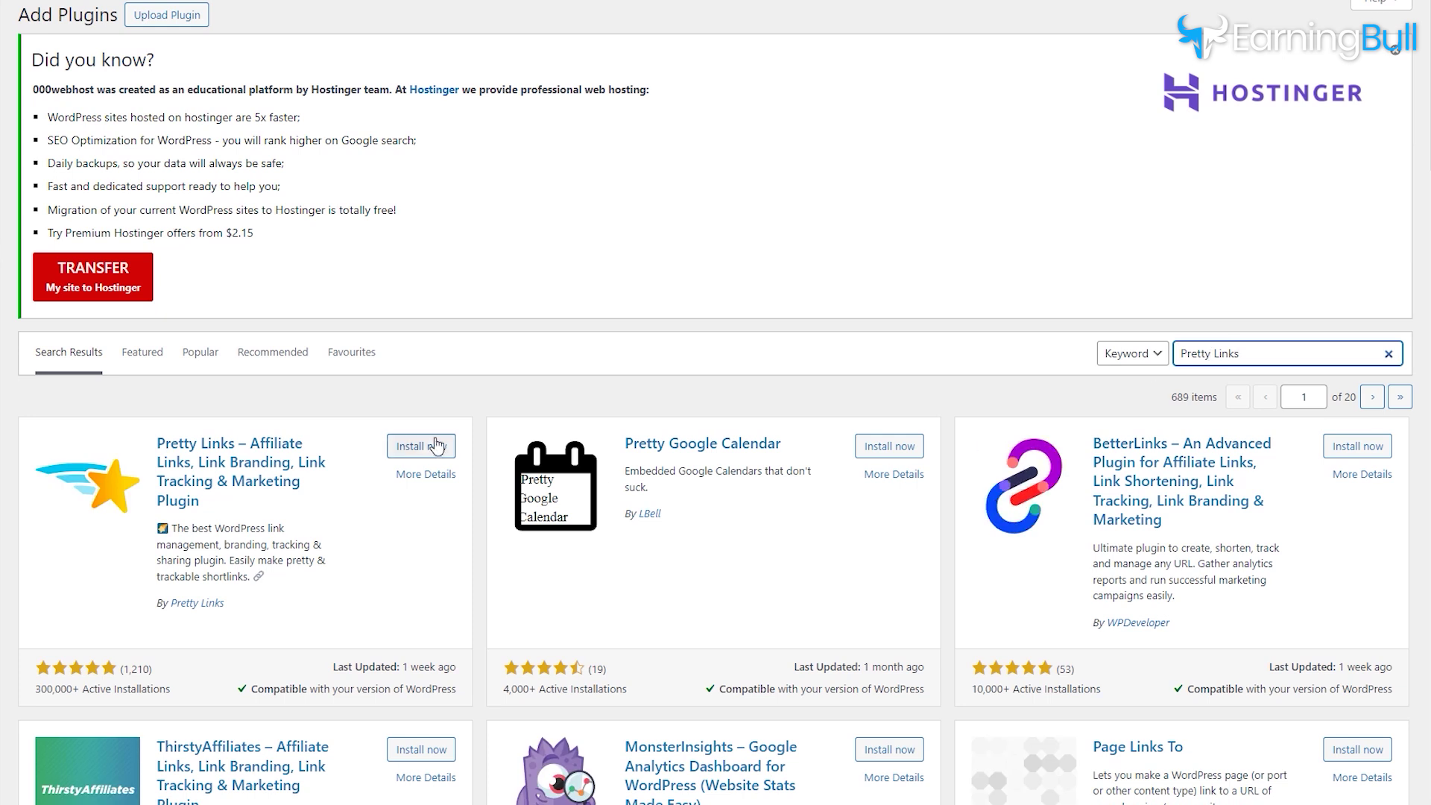
{"action": "left_click", "coordinate": [432, 445]}
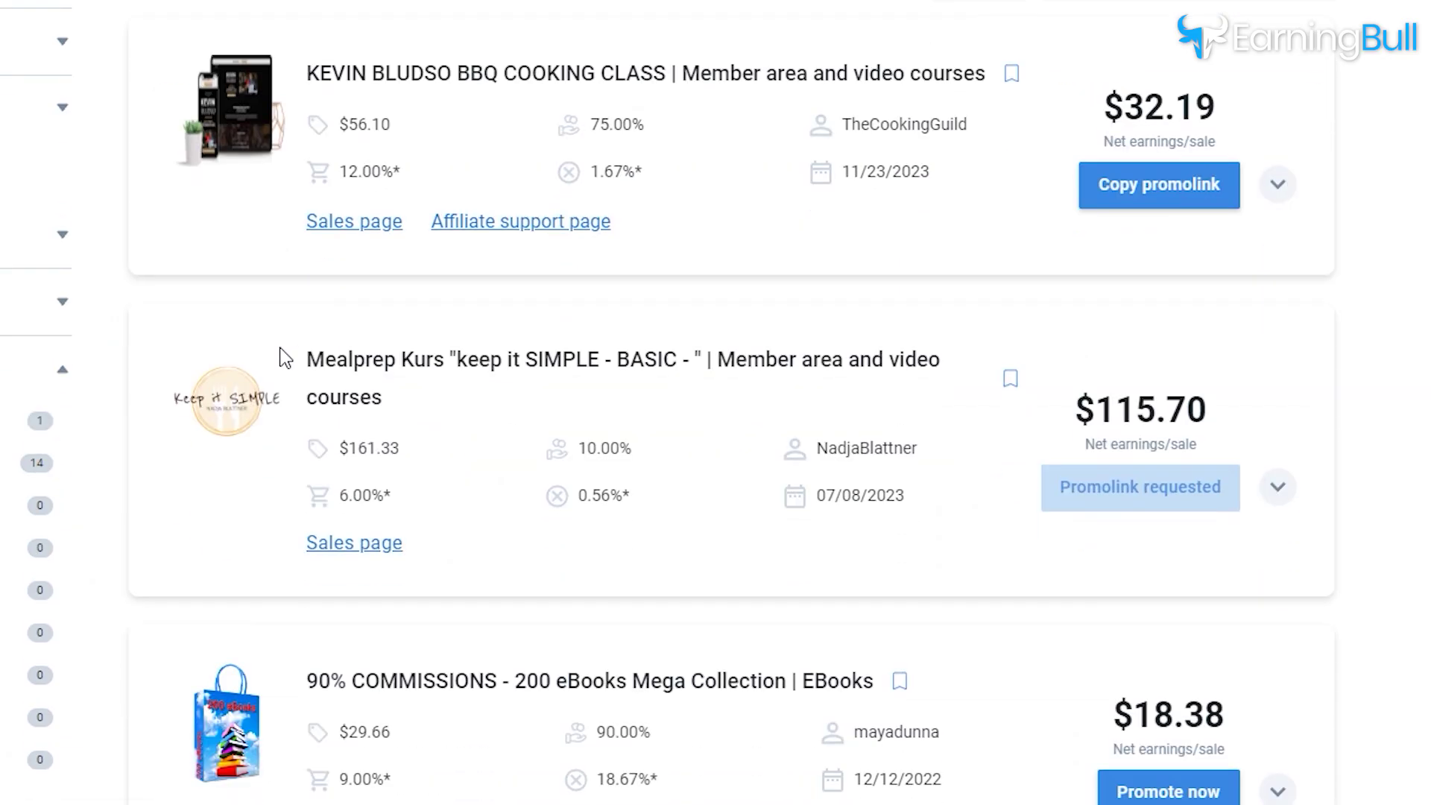
- Browse the affiliate marketplace's cooking offers and read the link creation steps and premium features on the Pretty Links welcome page
{"action": "scroll", "coordinate": [287, 357], "scroll_direction": "down", "scroll_amount": 10}
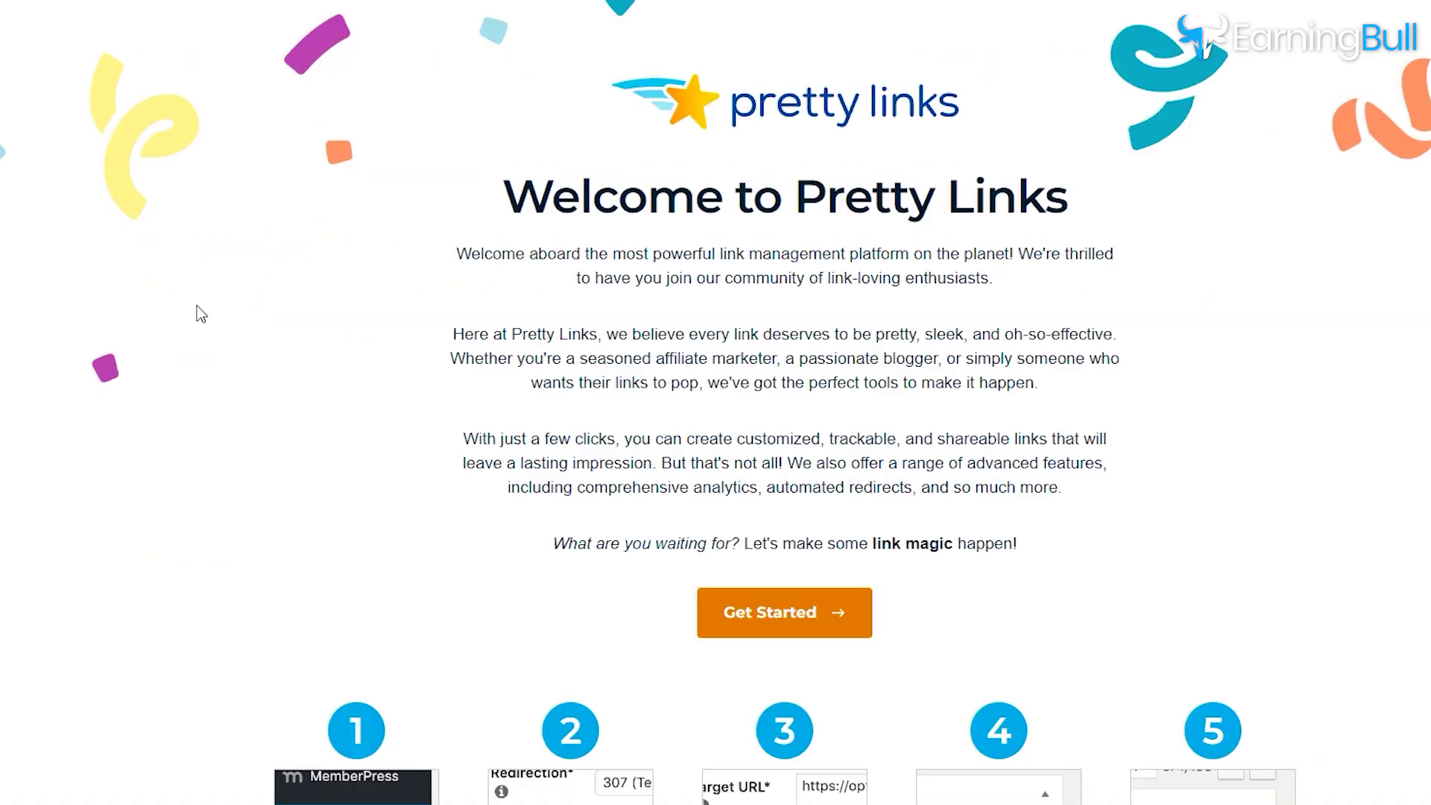
{"action": "scroll", "coordinate": [399, 313], "scroll_direction": "down", "scroll_amount": 8}
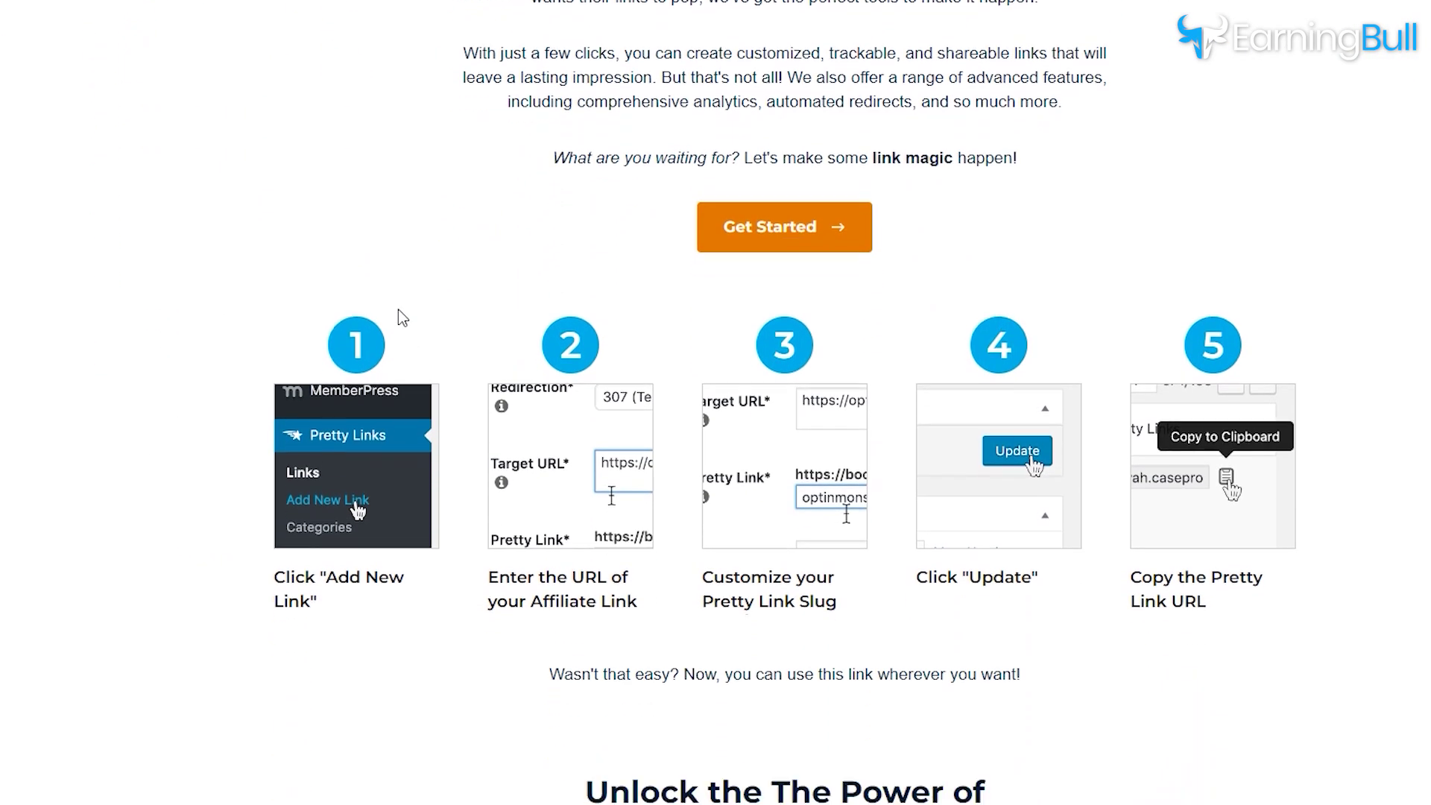
{"action": "scroll", "coordinate": [200, 374], "scroll_direction": "down", "scroll_amount": 13}
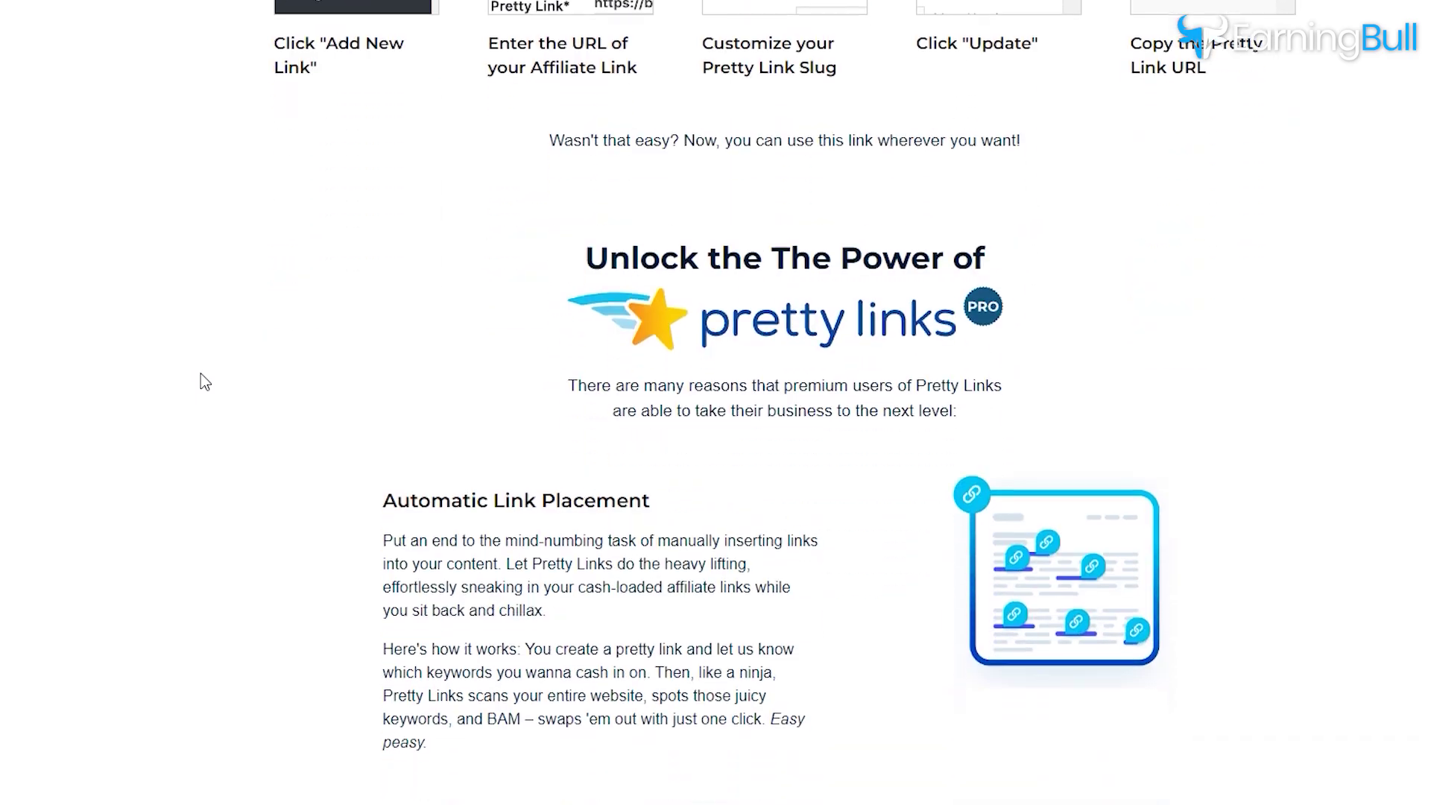
{"action": "scroll", "coordinate": [200, 374], "scroll_direction": "down", "scroll_amount": 9}
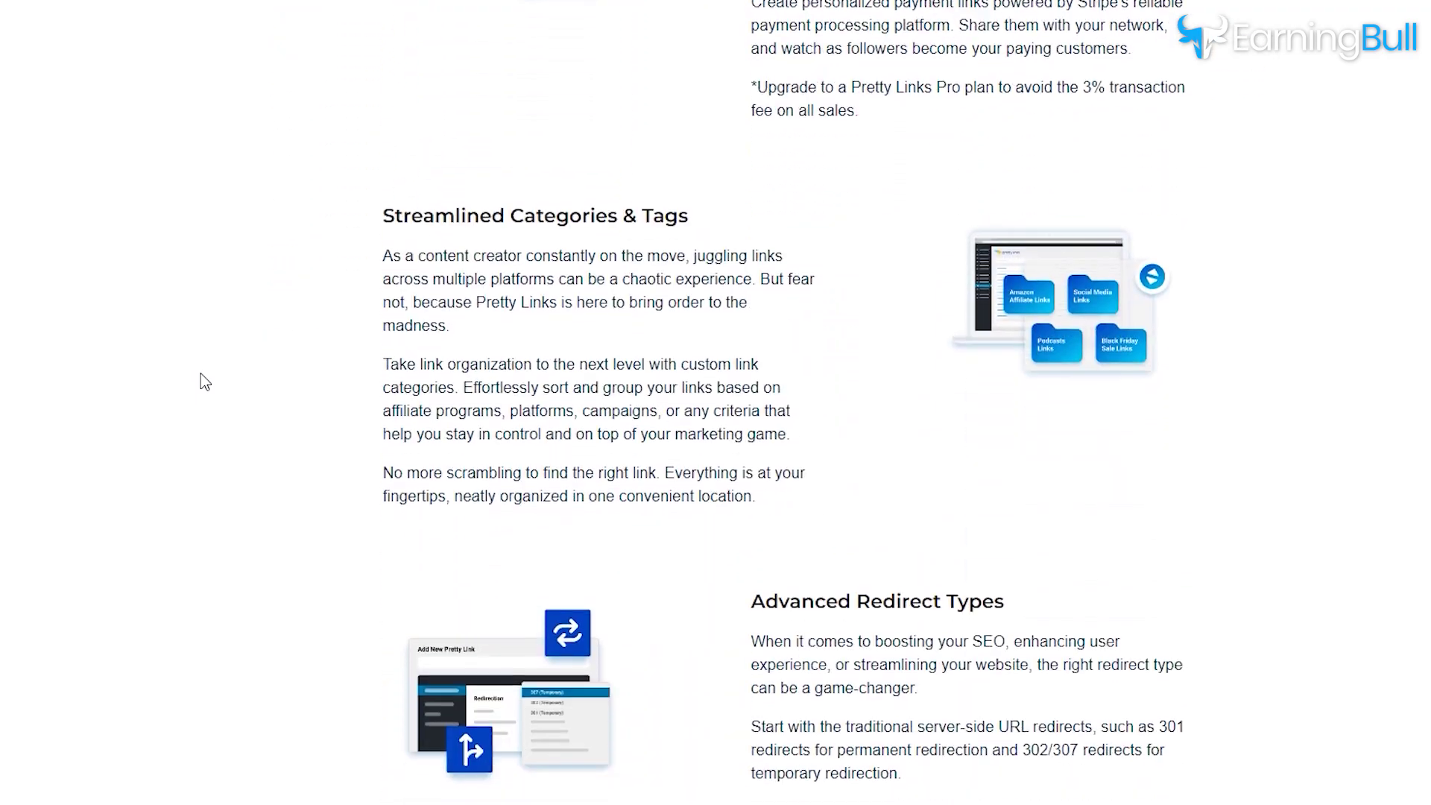
{"action": "scroll", "coordinate": [200, 372], "scroll_direction": "down", "scroll_amount": 4}
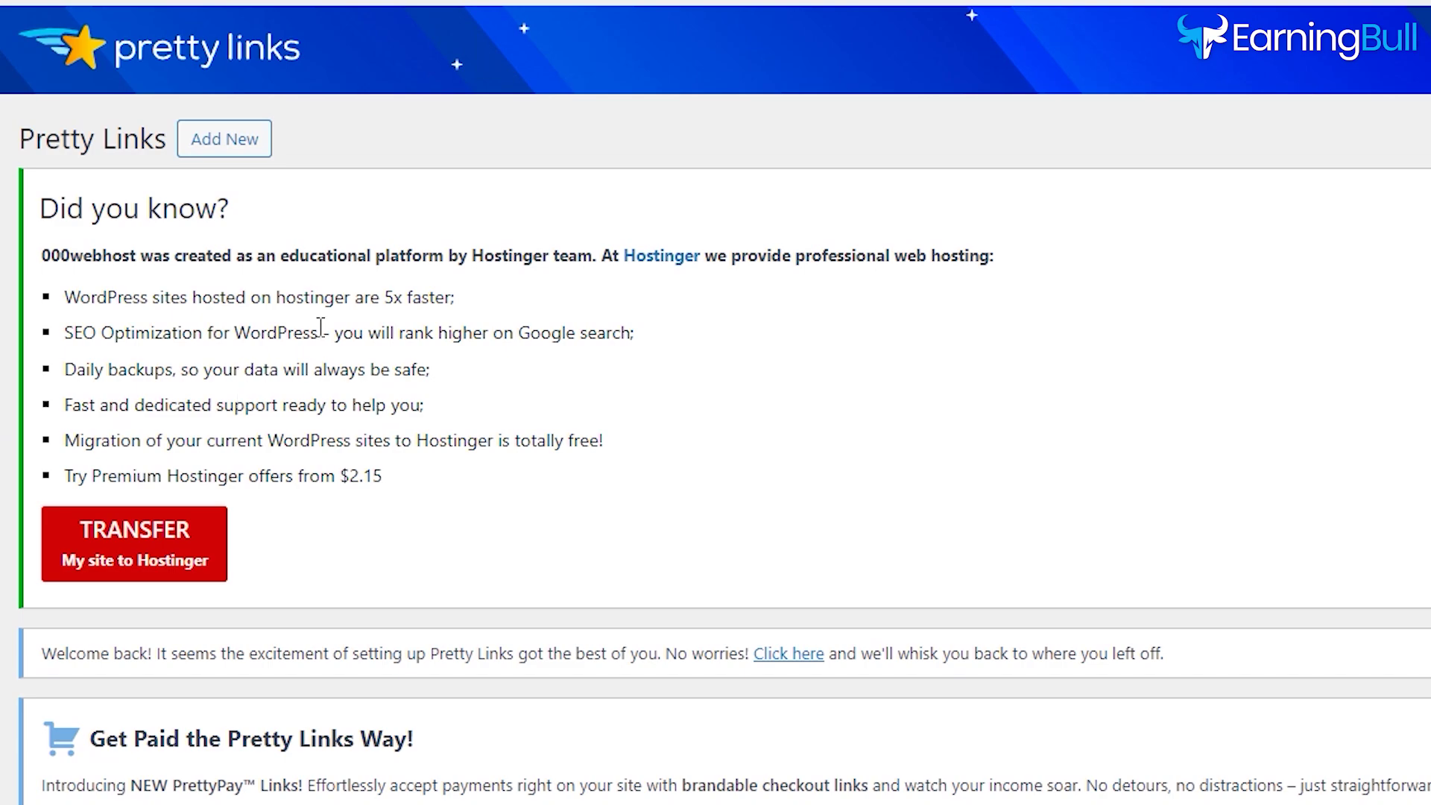
{"action": "left_click", "coordinate": [270, 147]}
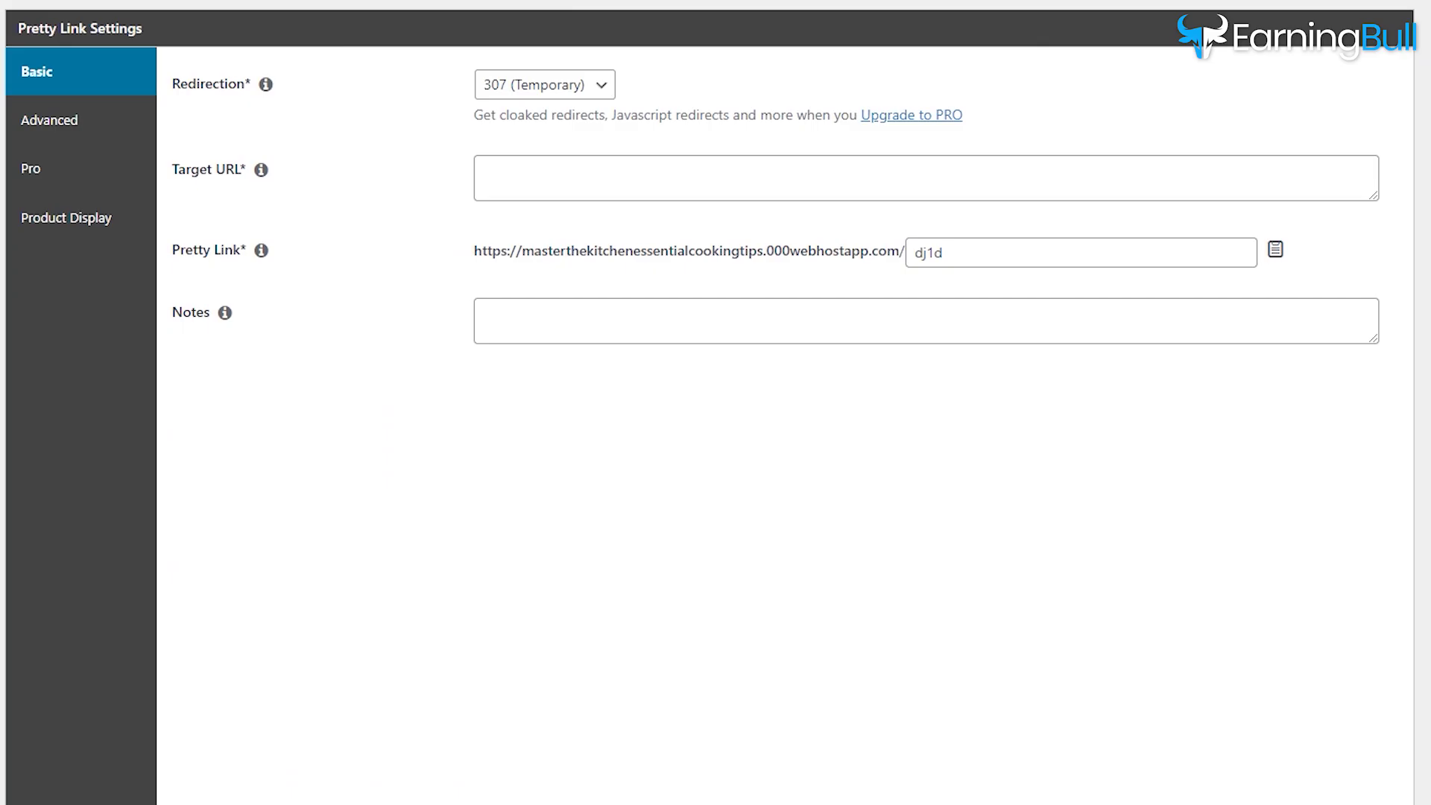
{"action": "left_click", "coordinate": [533, 183]}
{"action": "type", "text": "https://affilimate.com/programs/hellofresh-affiliate-program/"}
{"action": "left_click", "coordinate": [424, 225]}
{"action": "left_click", "coordinate": [986, 258]}
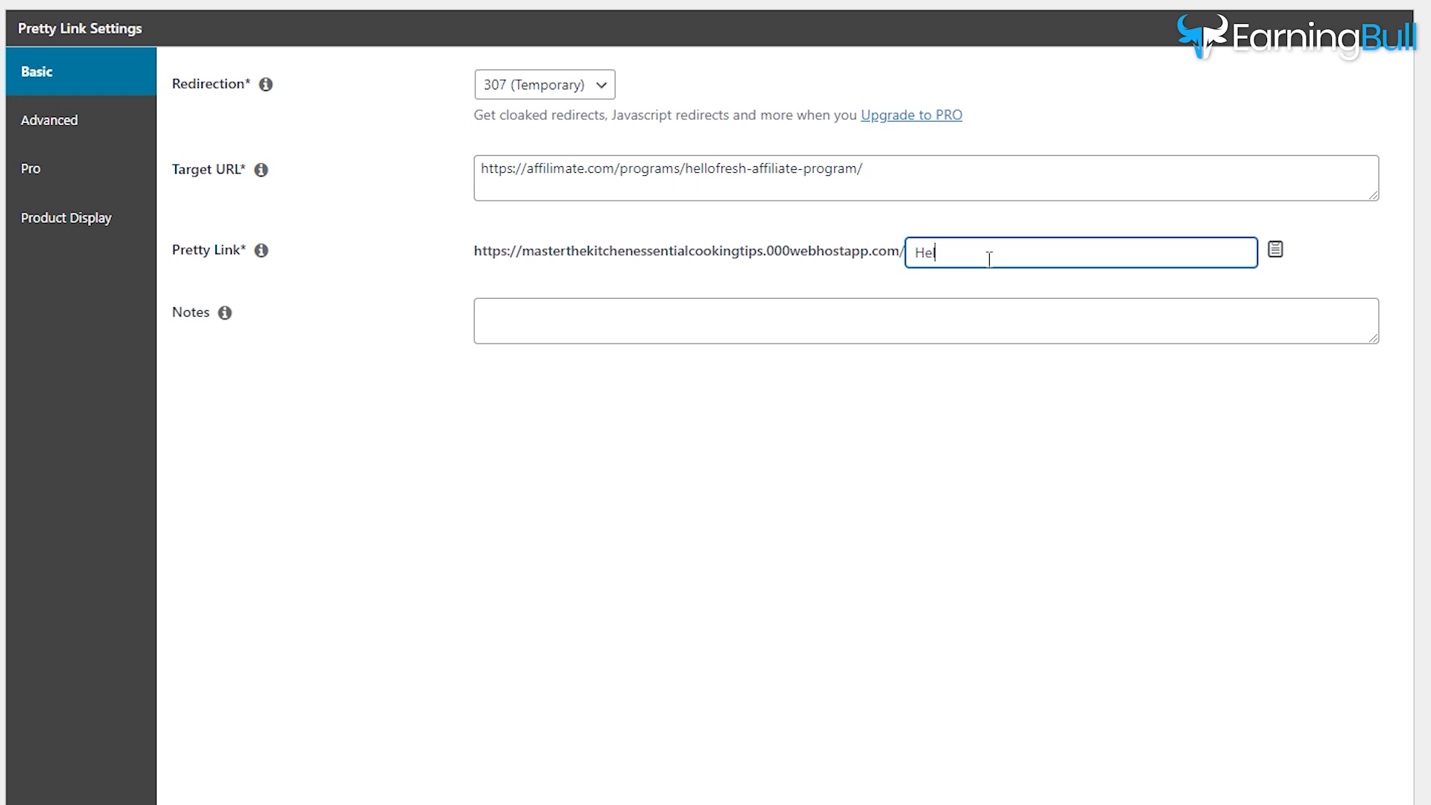
{"action": "double_click", "coordinate": [989, 257]}
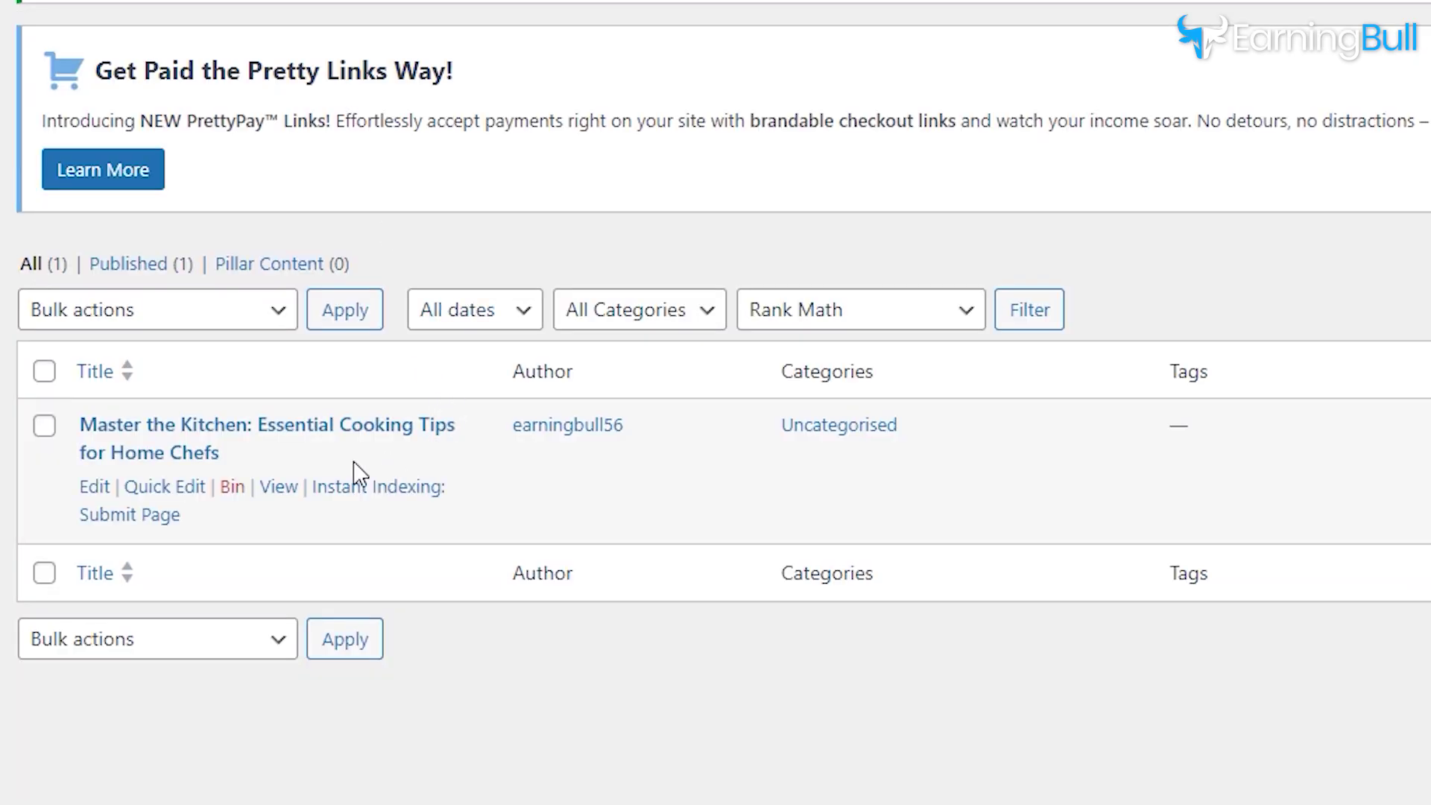
- Edit the "Master the Kitchen" post to place "For fresh and organic ingredient, check out this site:" directly before the HelloFresh link under Chef Tips
{"action": "left_click", "coordinate": [95, 488]}
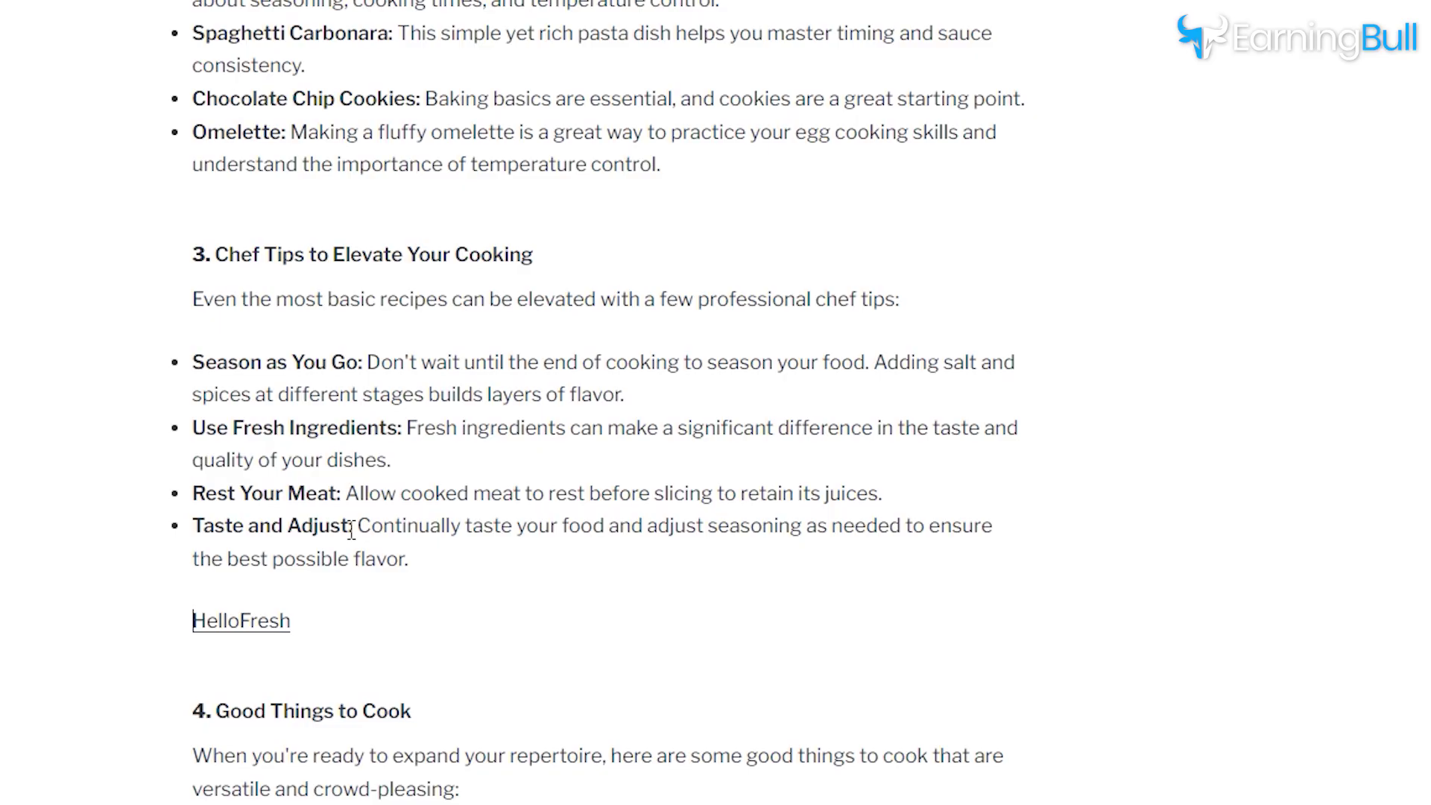
{"action": "key", "text": "Return"}
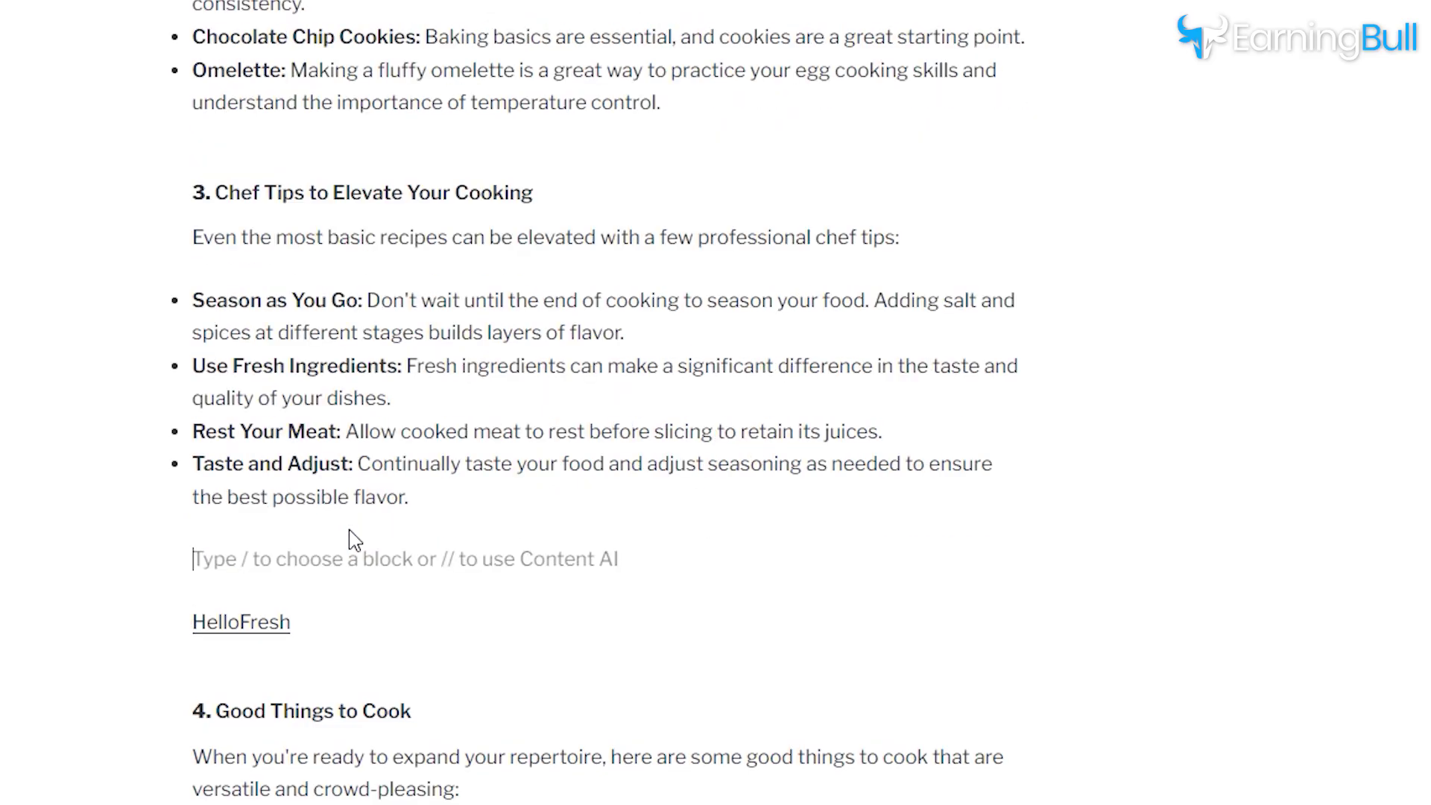
{"action": "type", "text": "For freshe"}
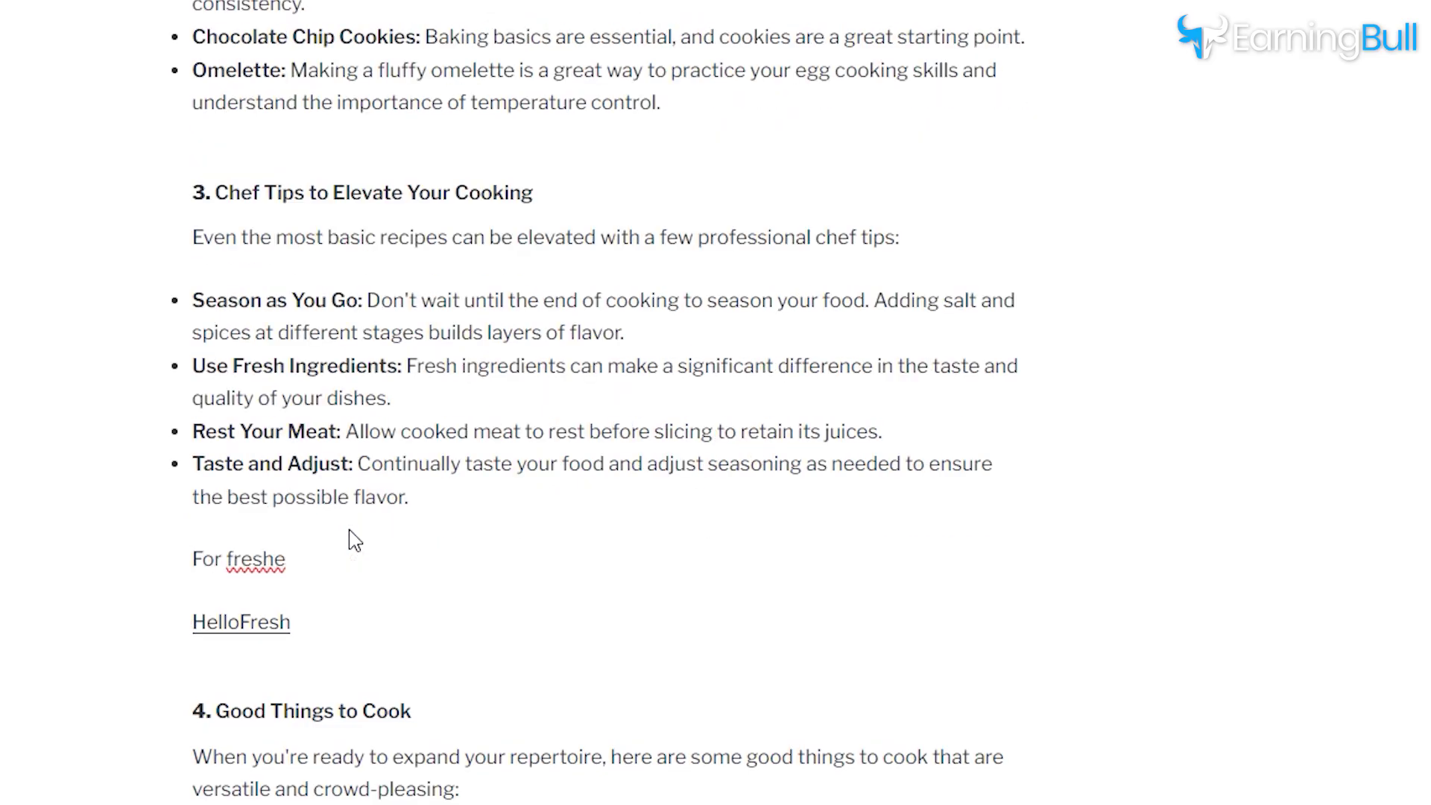
{"action": "key", "text": "BackSpace"}
{"action": "type", "text": "and organic in"}
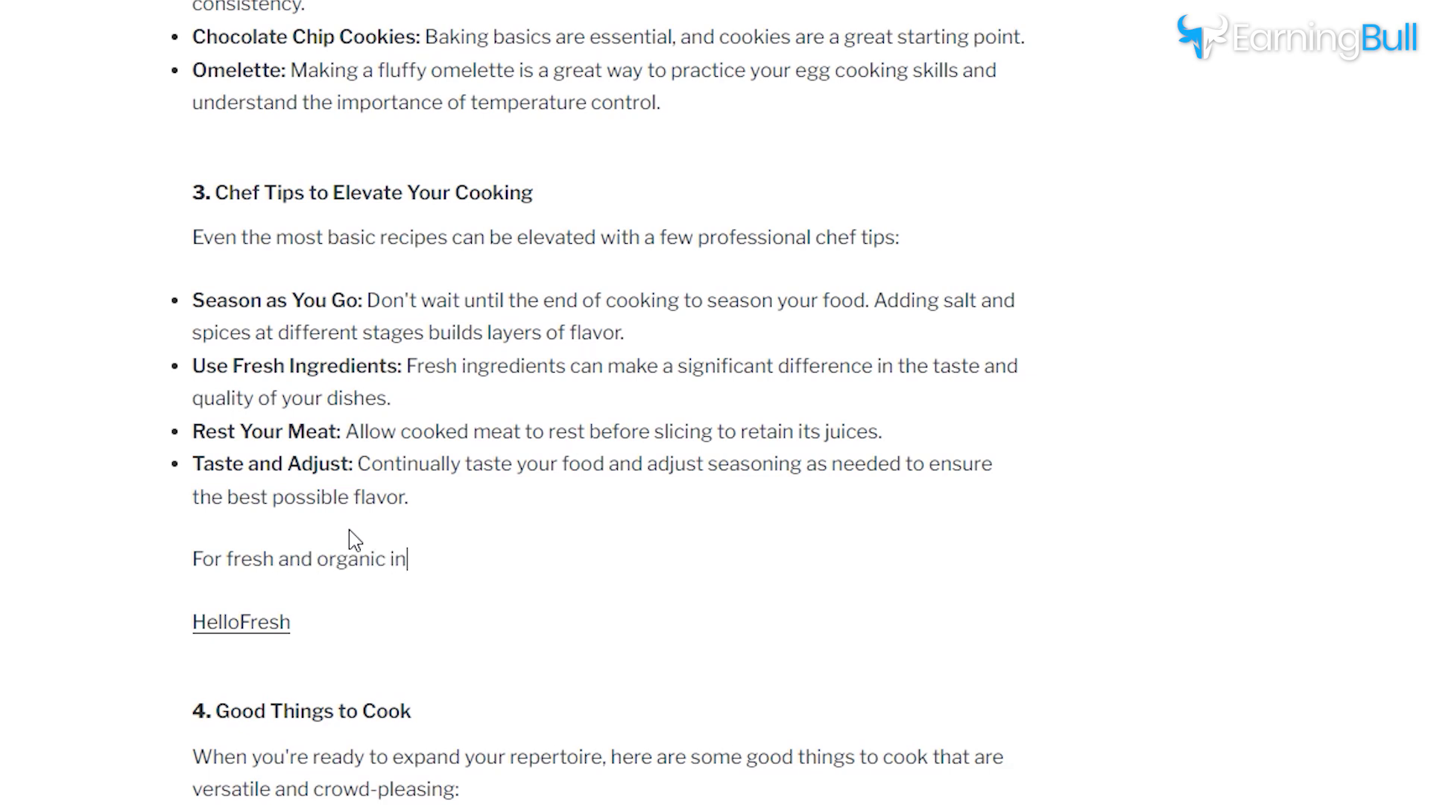
{"action": "type", "text": "gredient, check out thi"}
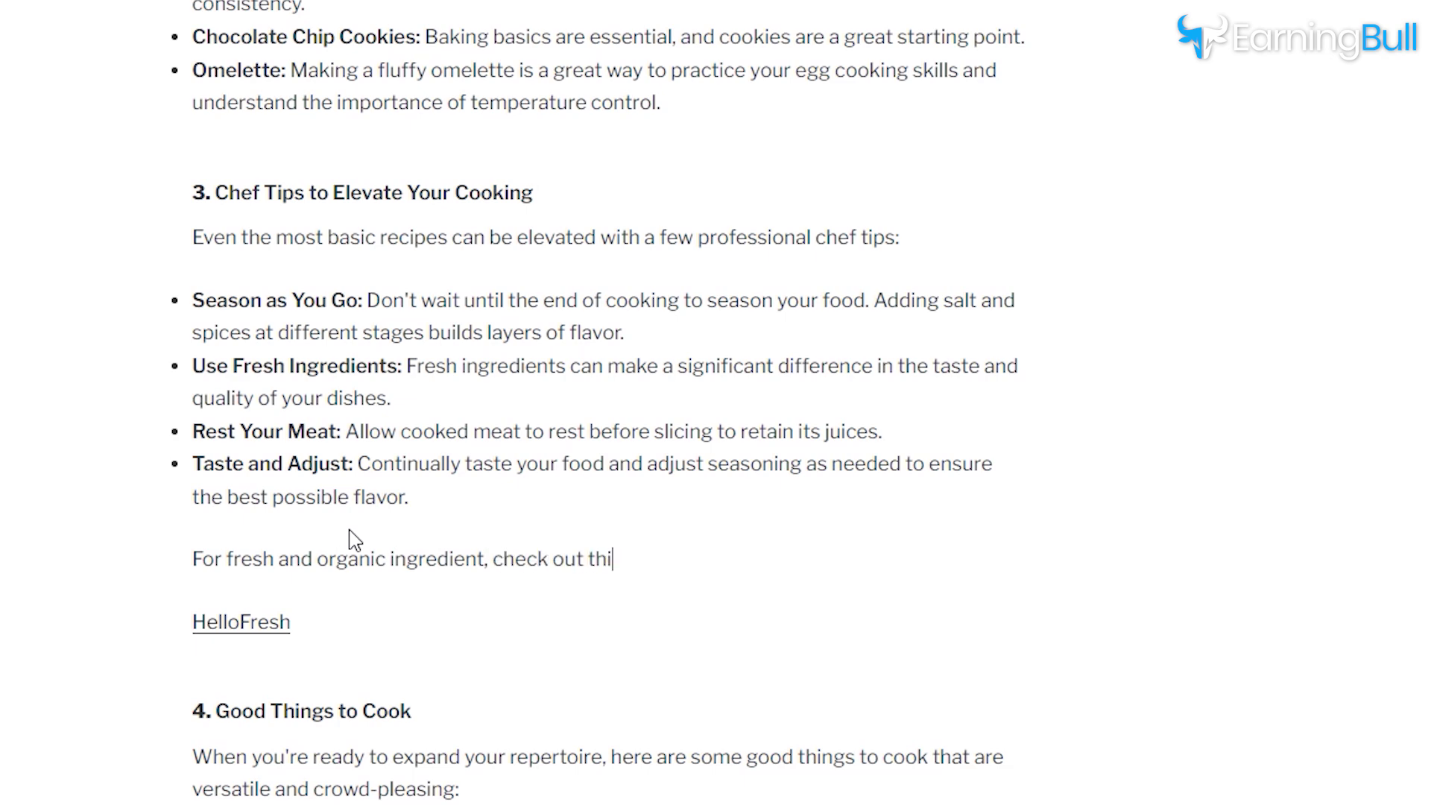
{"action": "type", "text": "s site:"}
{"action": "key", "text": "Delete"}
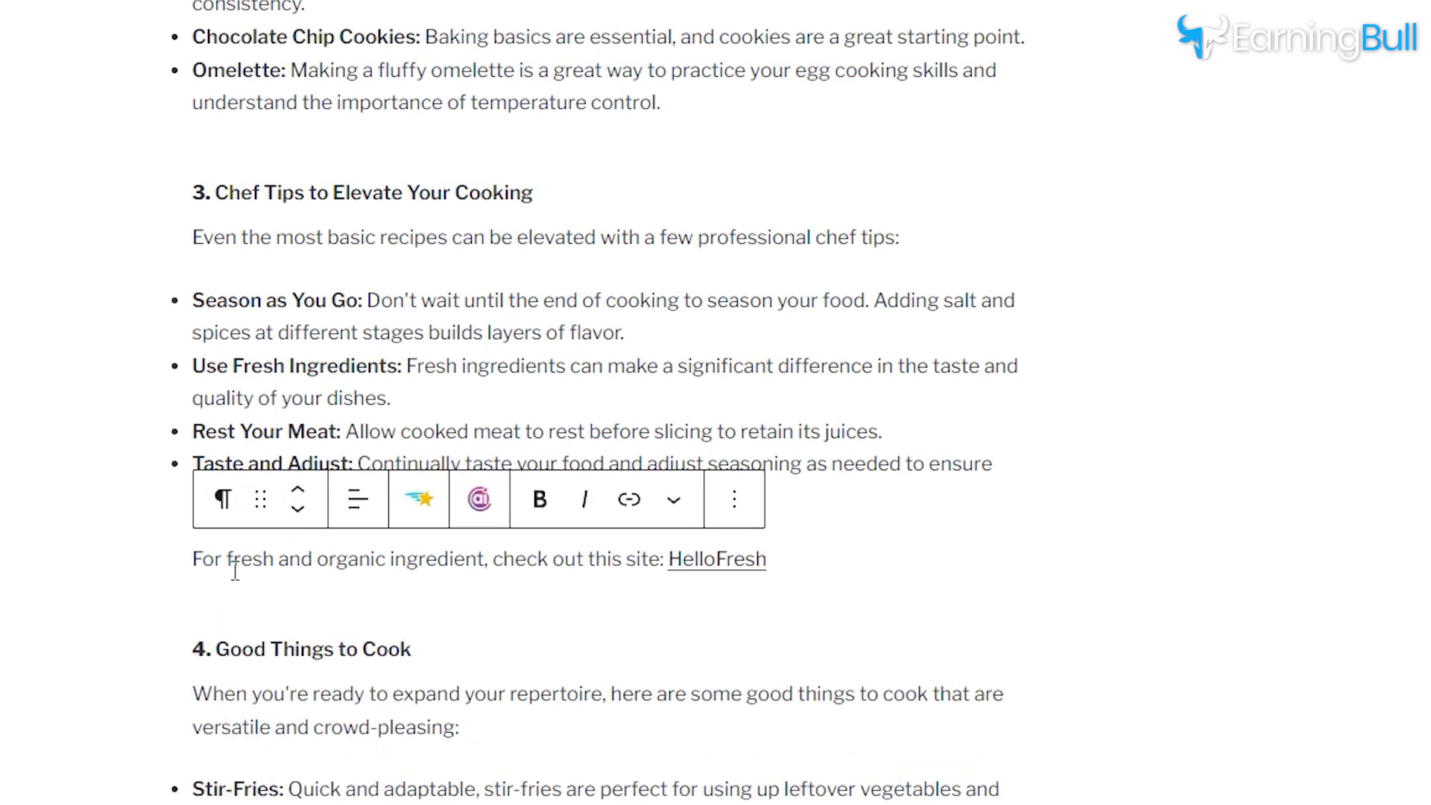